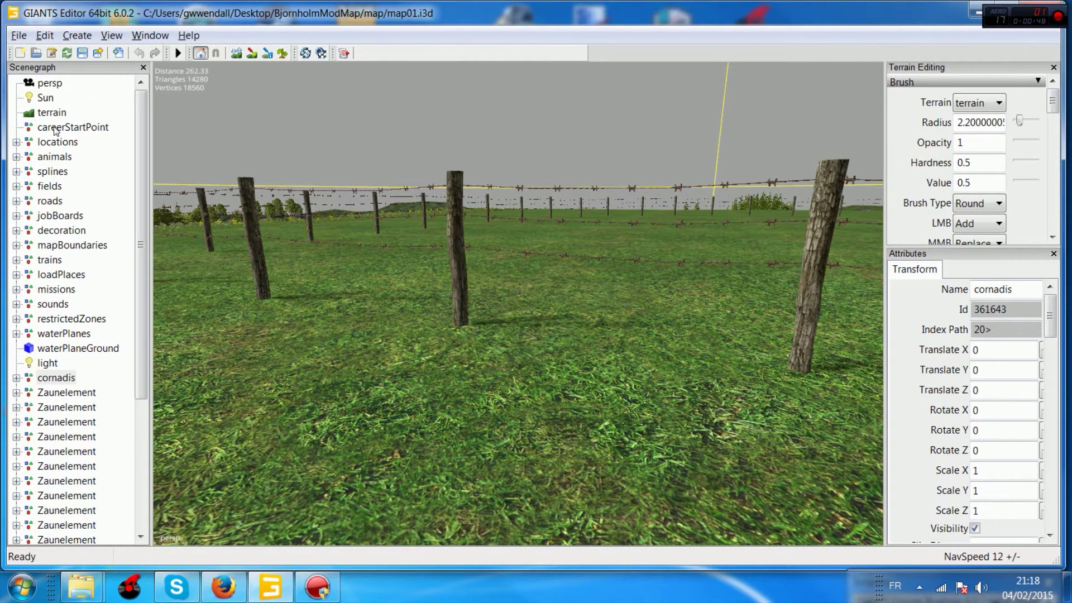
# Step: Examine the g2_group objects inside the cornadis group and compare them with the ungrouped Zaunelement entries in the scenegraph
pyautogui.moveTo(136, 204); pyautogui.dragTo(137, 153)
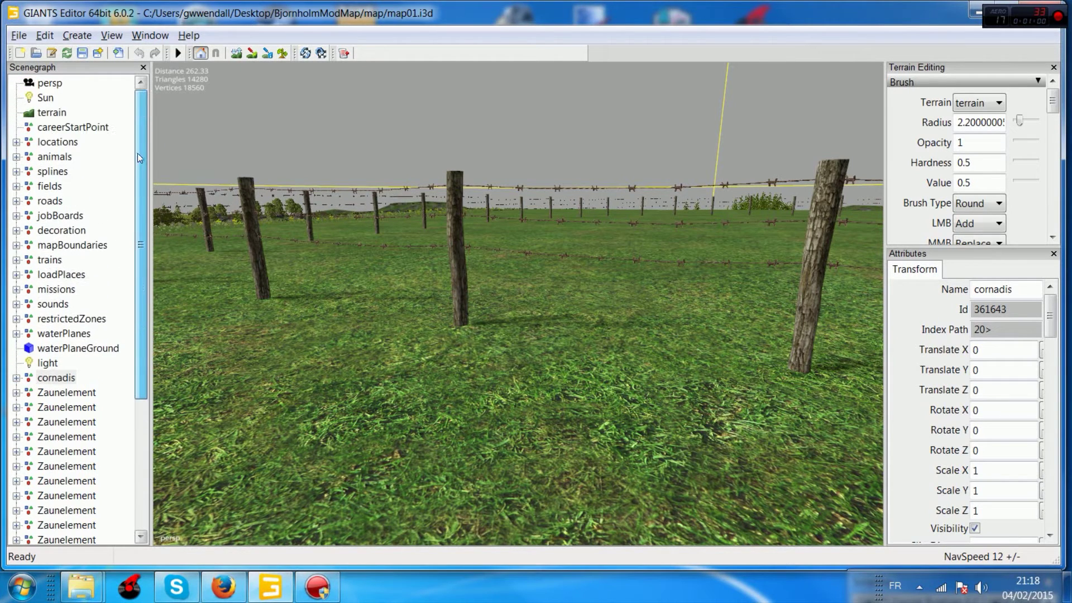
pyautogui.click(16, 378)
pyautogui.scroll(-2, 32, 388)
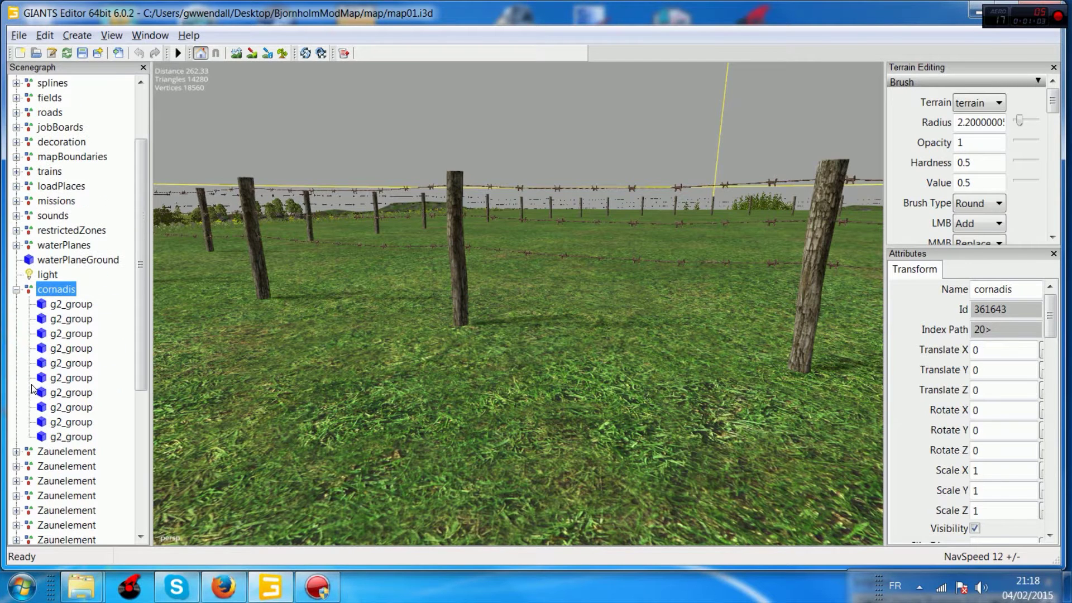
pyautogui.click(57, 305)
pyautogui.click(69, 333)
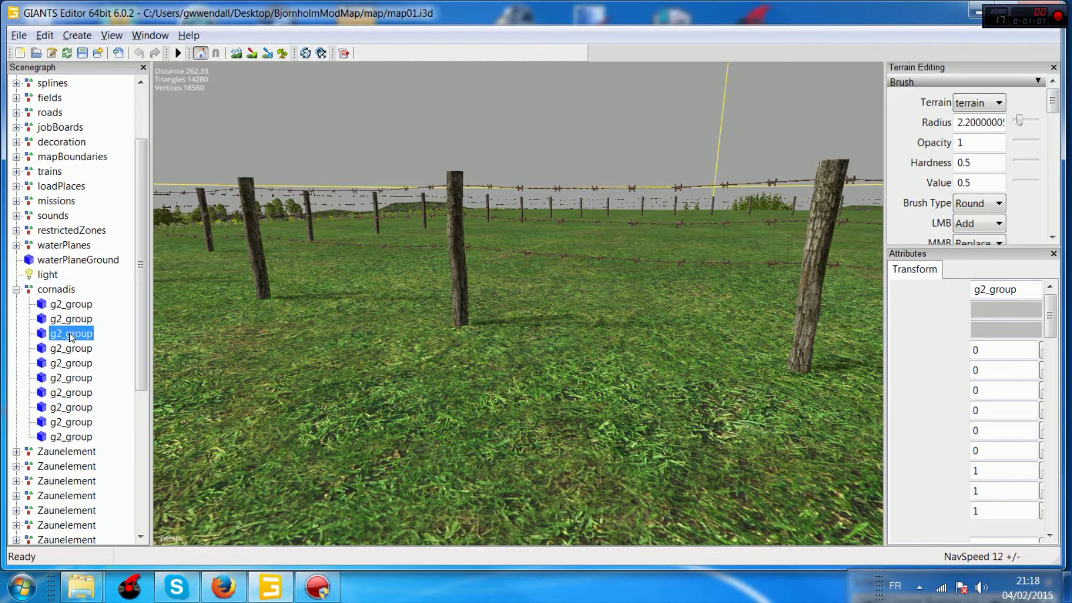
pyautogui.click(66, 452)
pyautogui.click(67, 467)
pyautogui.click(68, 479)
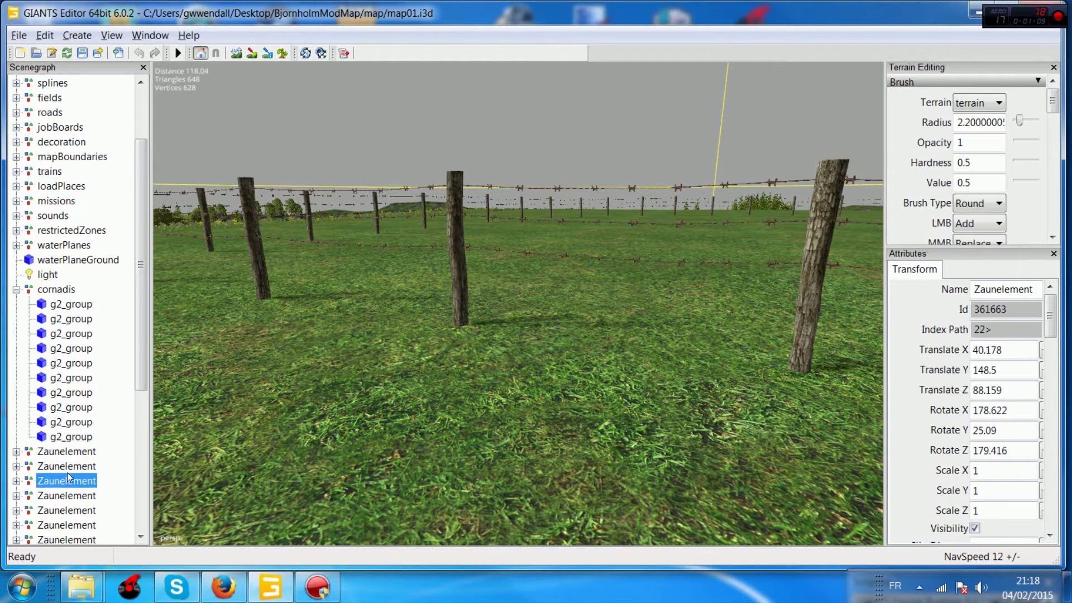
pyautogui.click(68, 318)
pyautogui.click(71, 333)
pyautogui.click(79, 348)
pyautogui.click(78, 378)
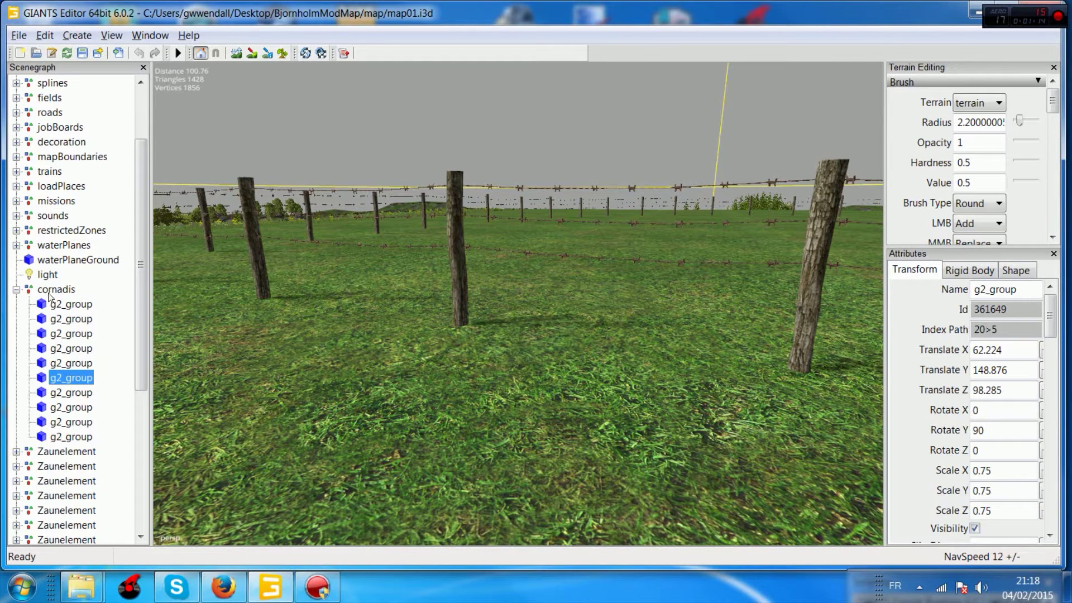
pyautogui.click(16, 289)
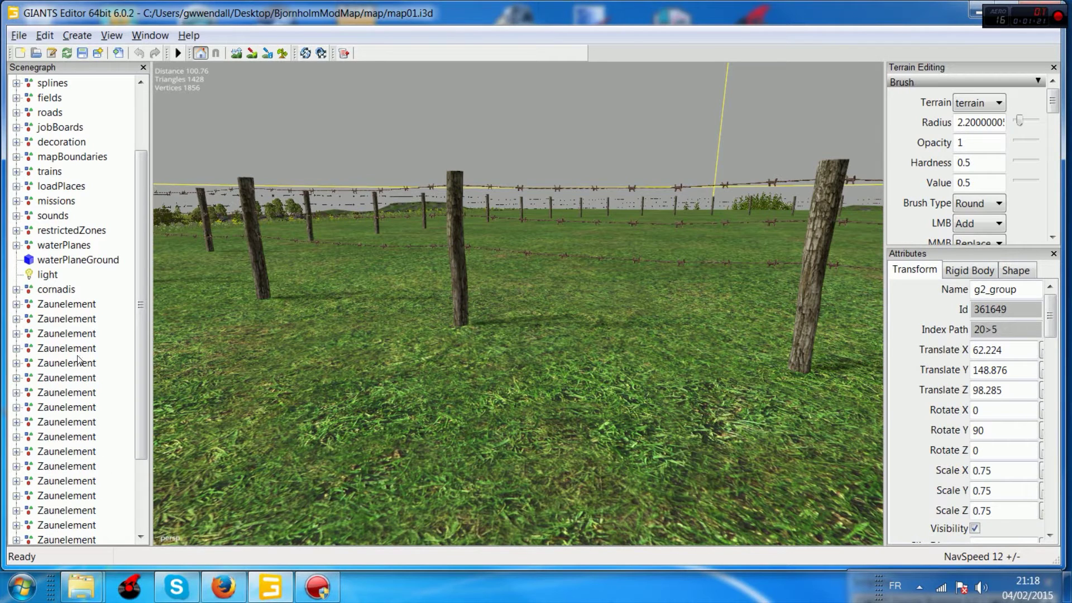
# Step: Inspect the last two loose Zaunelement entries to see which fence sections they represent in the viewport
pyautogui.scroll(-3, 80, 505)
pyautogui.click(77, 525)
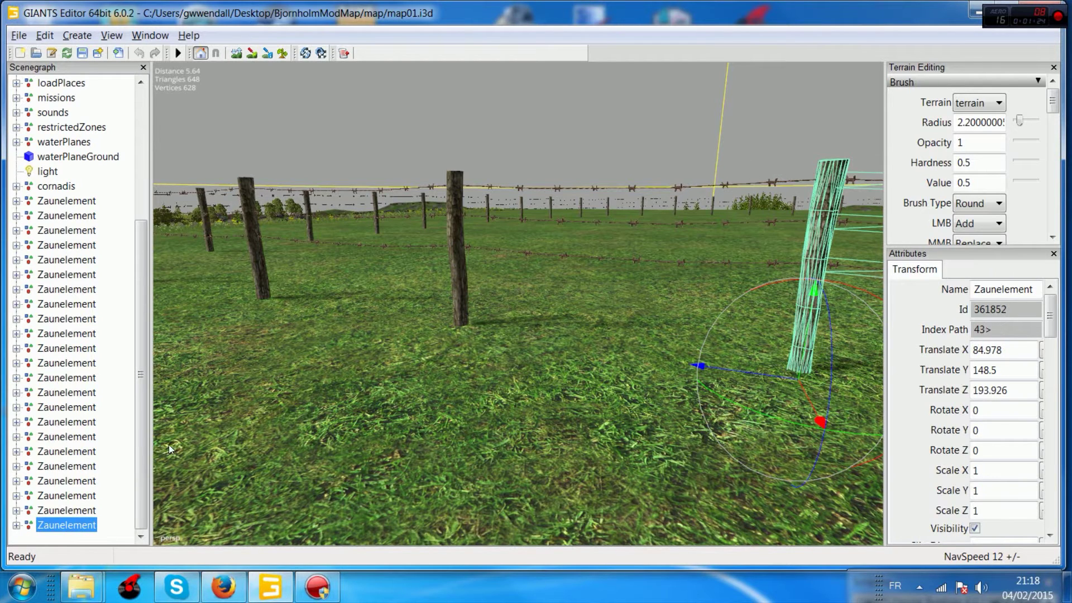
pyautogui.click(65, 513)
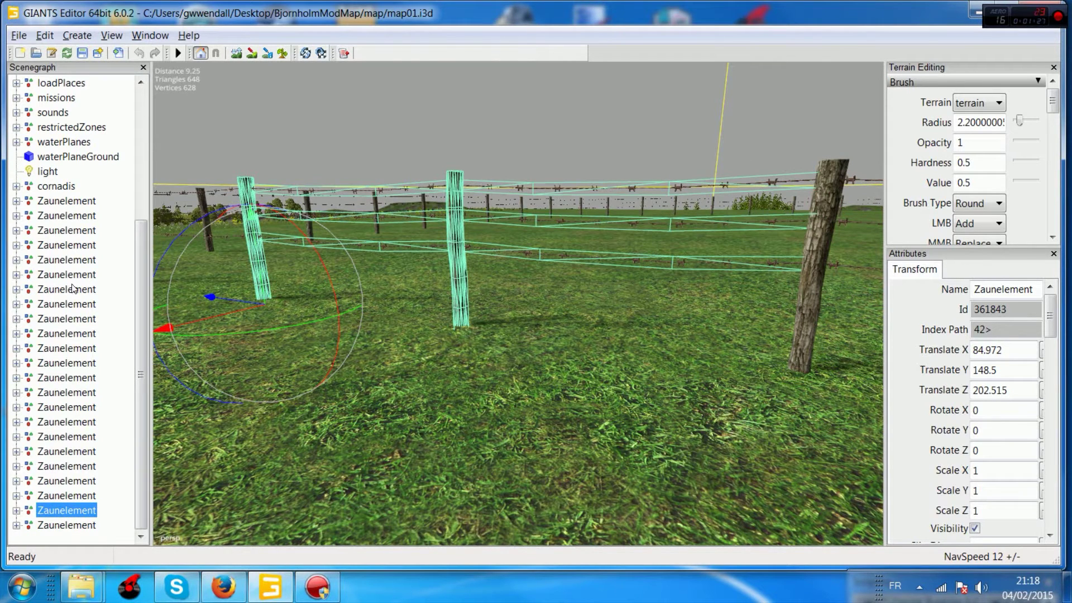
pyautogui.moveTo(140, 230); pyautogui.dragTo(149, 107)
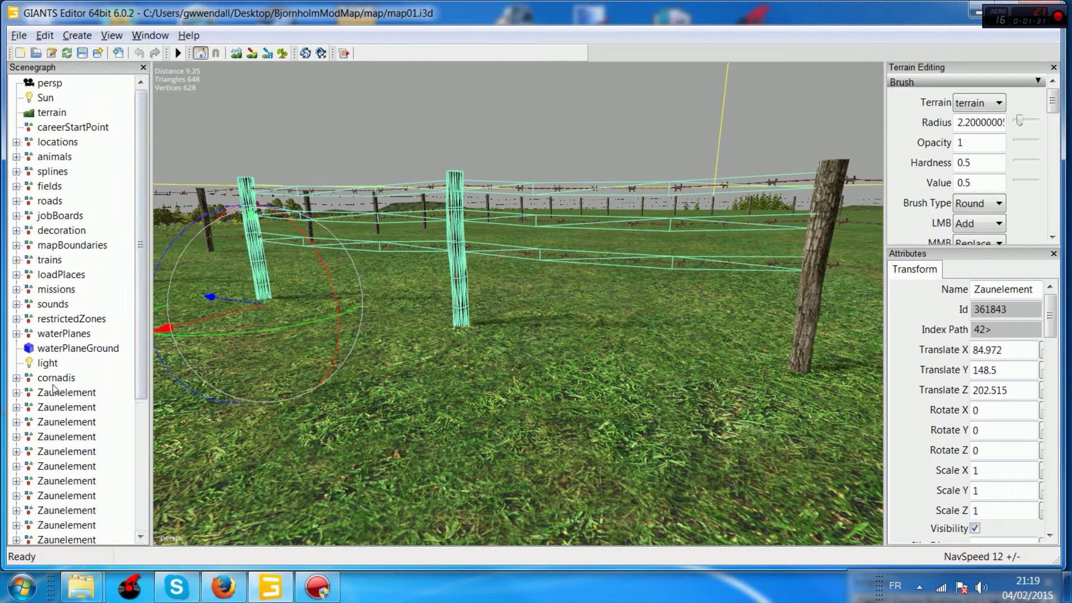
# Step: Create a new transform group and select it at the end of the scenegraph
pyautogui.click(81, 36)
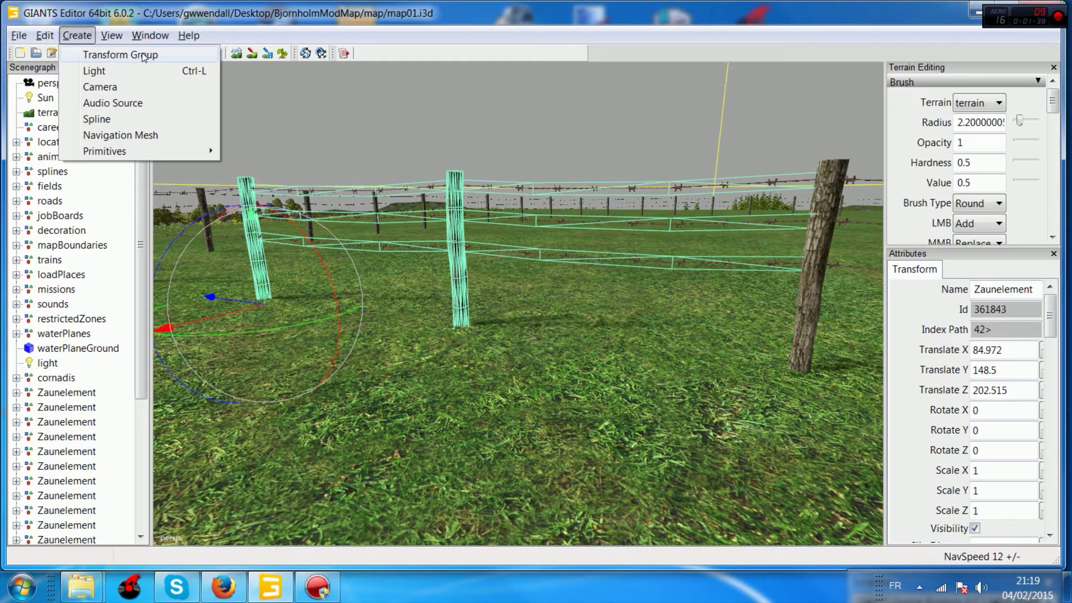
pyautogui.click(142, 55)
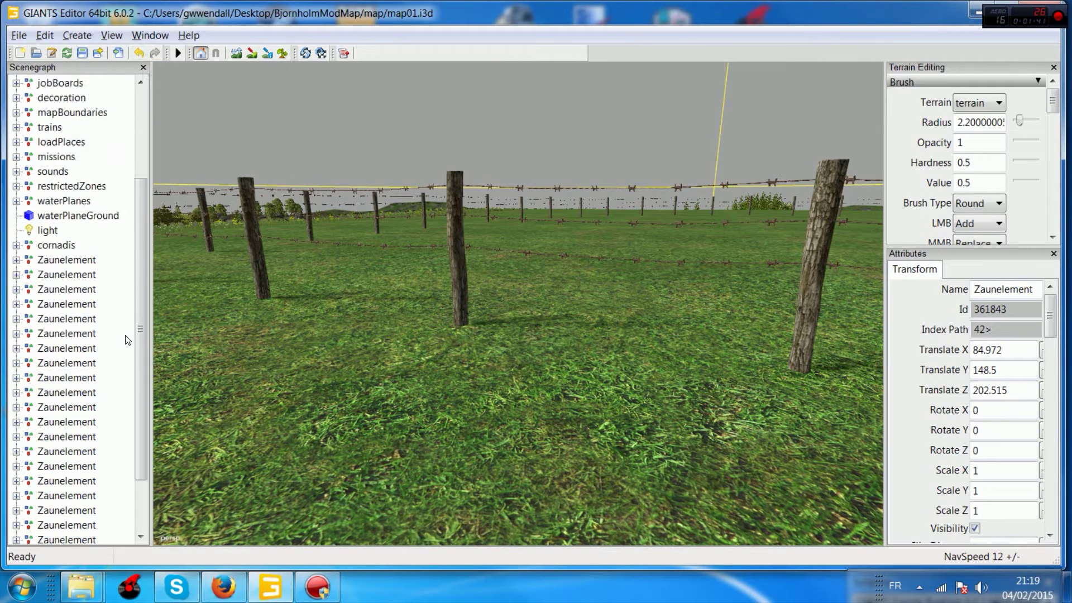
pyautogui.click(58, 527)
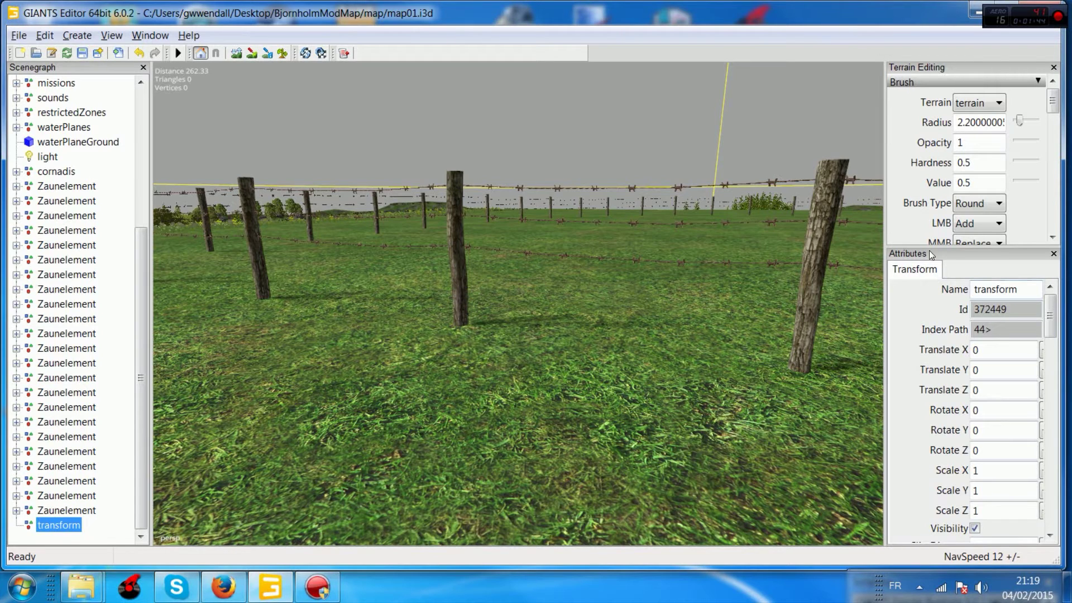
# Step: Rename the new transform group barbeler
pyautogui.click(146, 34)
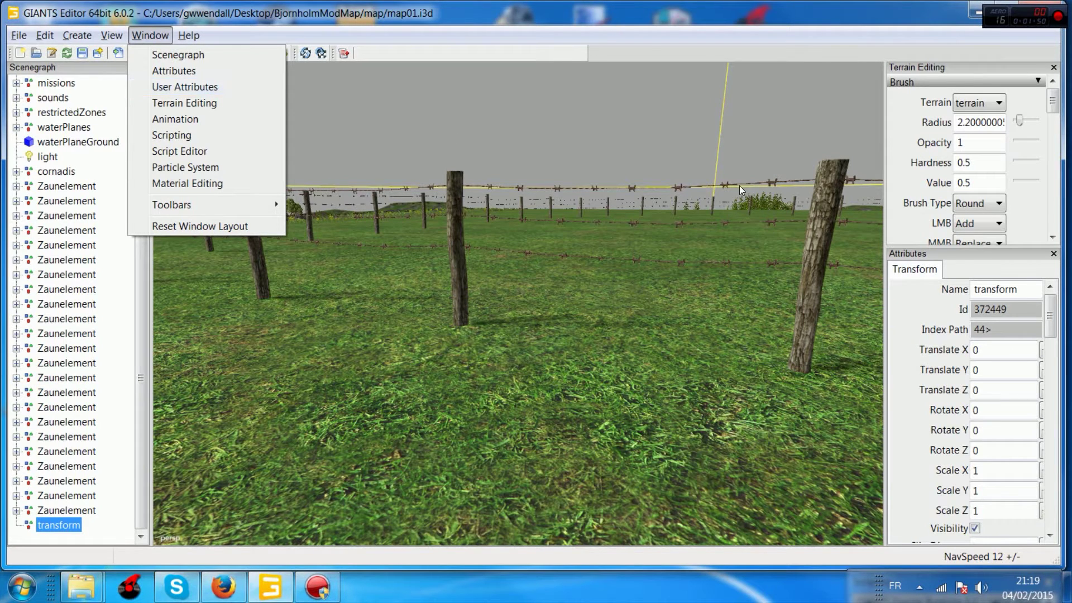
pyautogui.click(934, 255)
pyautogui.doubleClick(996, 288)
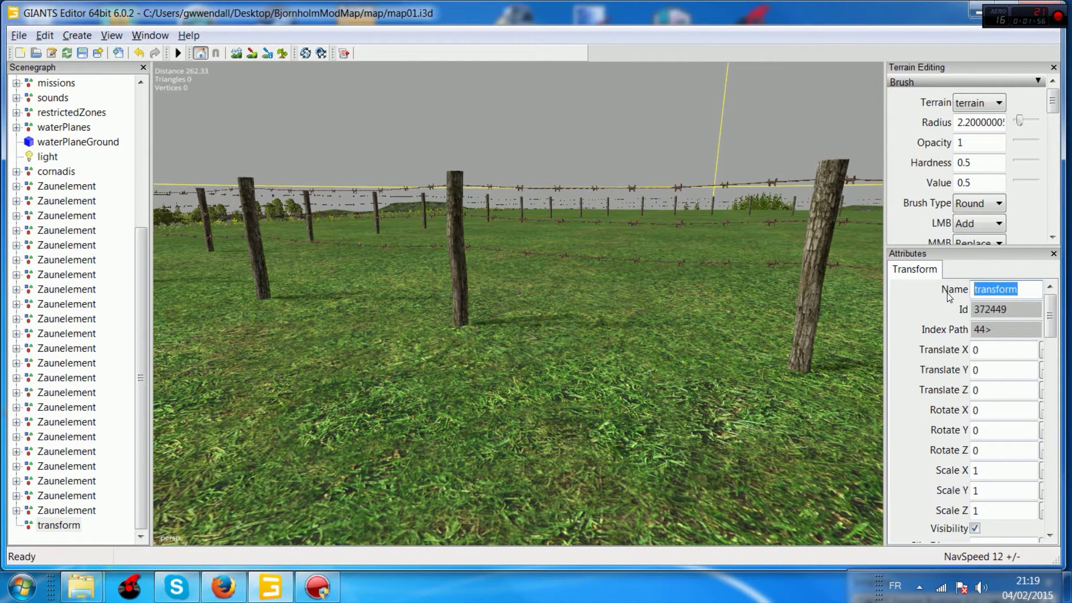
pyautogui.write('barb')
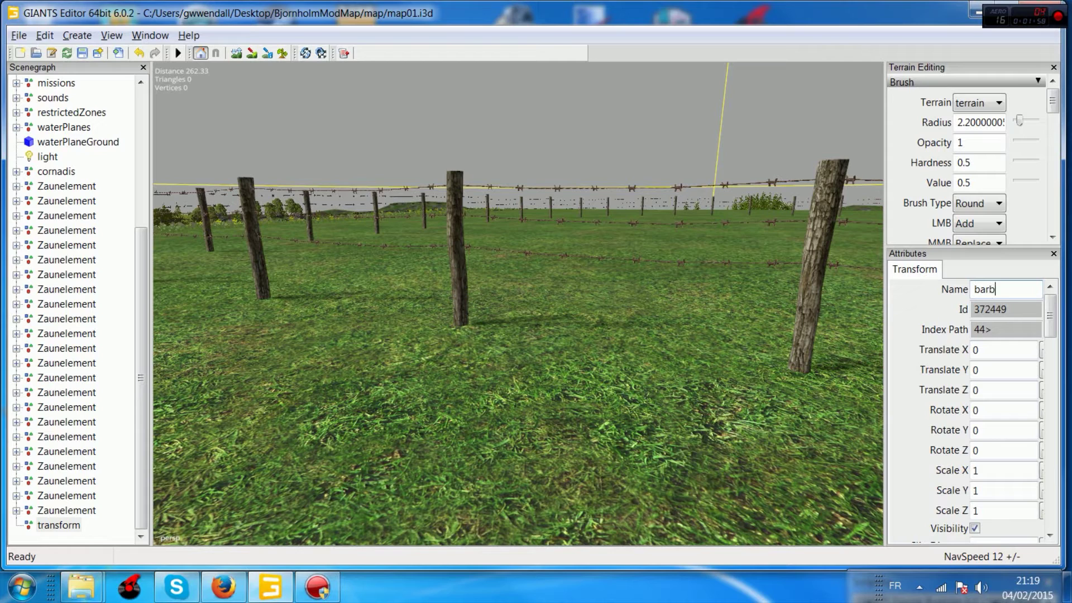
pyautogui.write('eler')
pyautogui.press('Return')
# Step: Cut the last loose Zaunelement fence section and paste it into the barbeler group
pyautogui.click(60, 511)
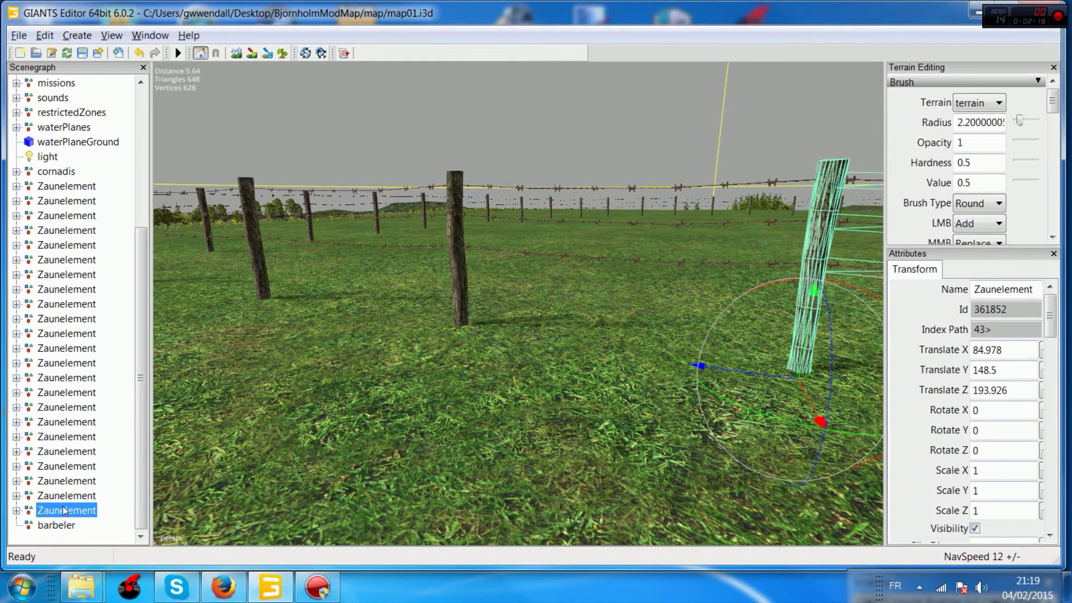
pyautogui.press('Delete')
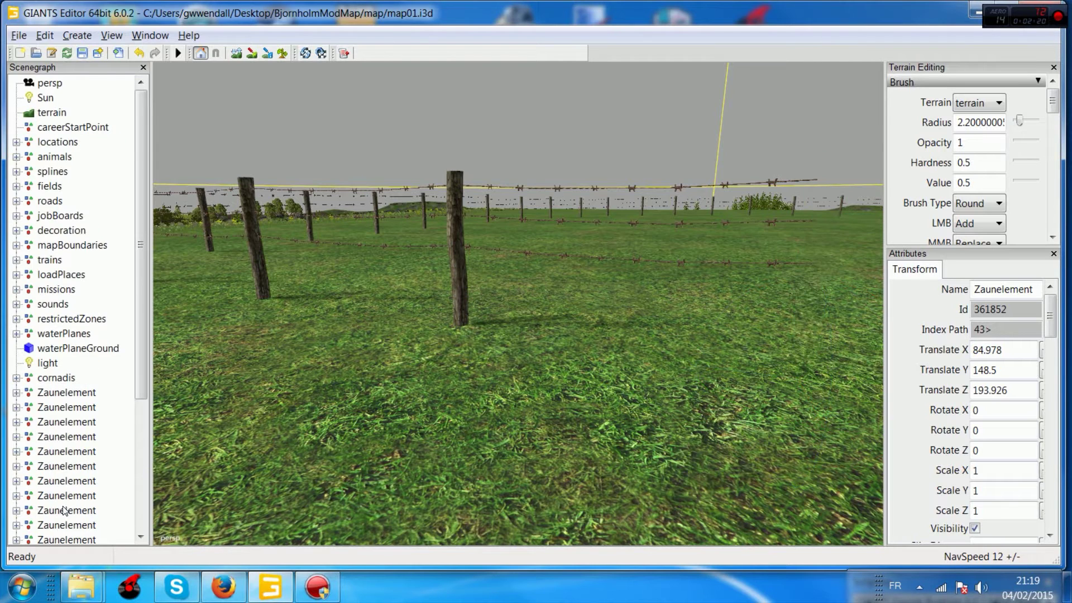
pyautogui.scroll(-4, 61, 517)
pyautogui.click(58, 524)
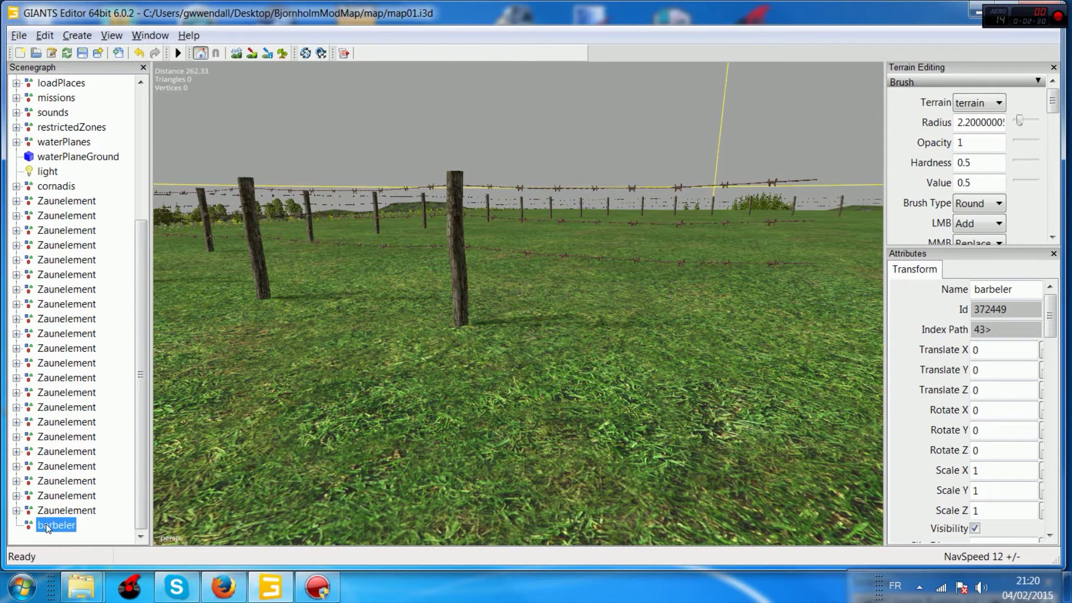
pyautogui.hotkey('ctrl', 'v')
# Step: Move the next two loose Zaunelement sections directly above the barbeler group into it, one at a time
pyautogui.click(50, 496)
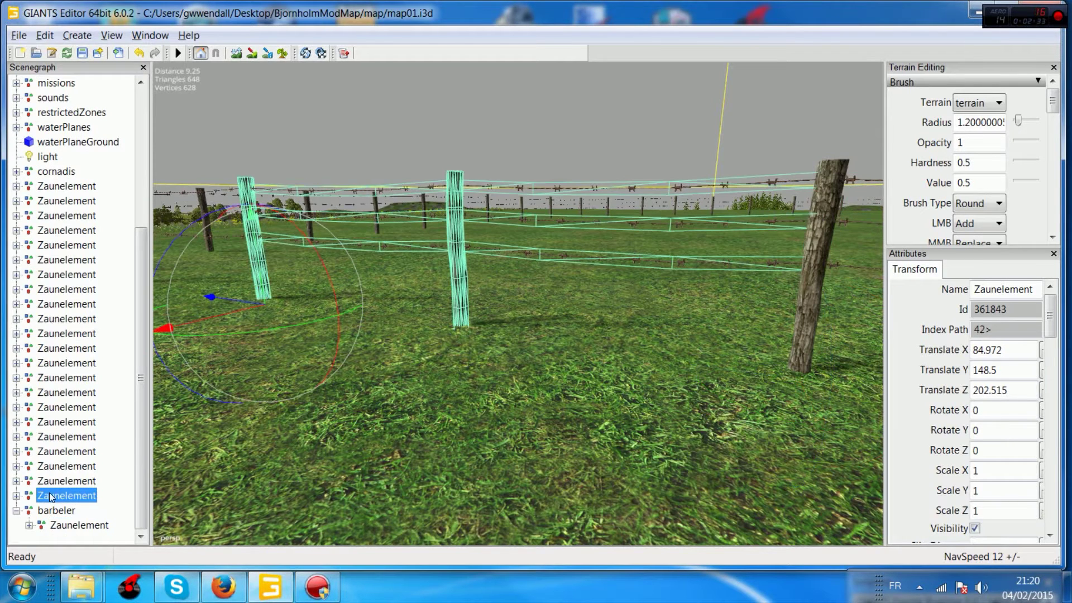
pyautogui.press('Delete')
pyautogui.click(49, 514)
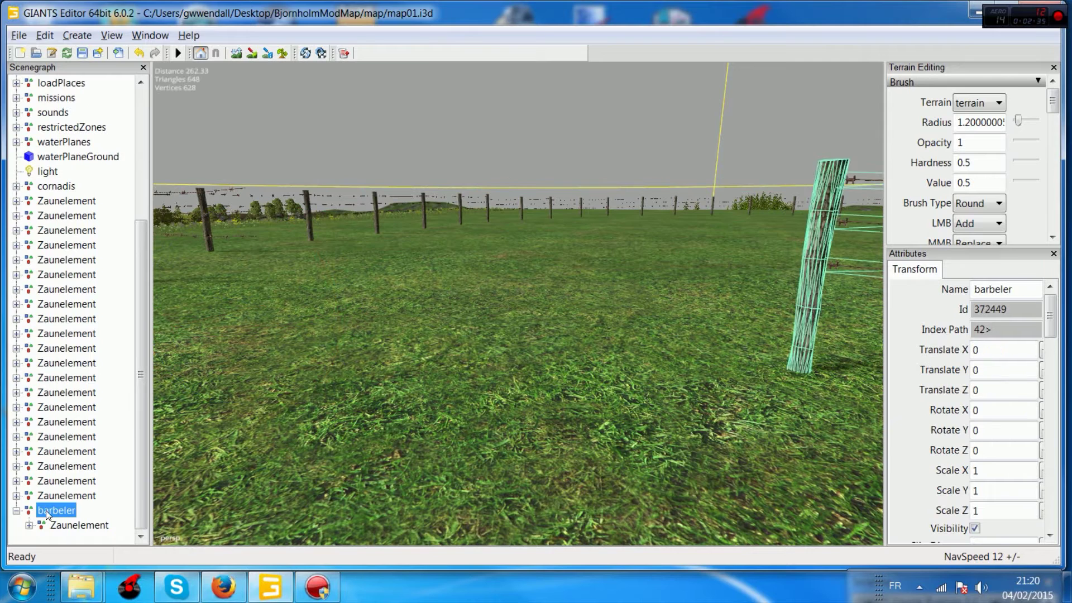
pyautogui.hotkey('ctrl', 'v')
pyautogui.click(61, 480)
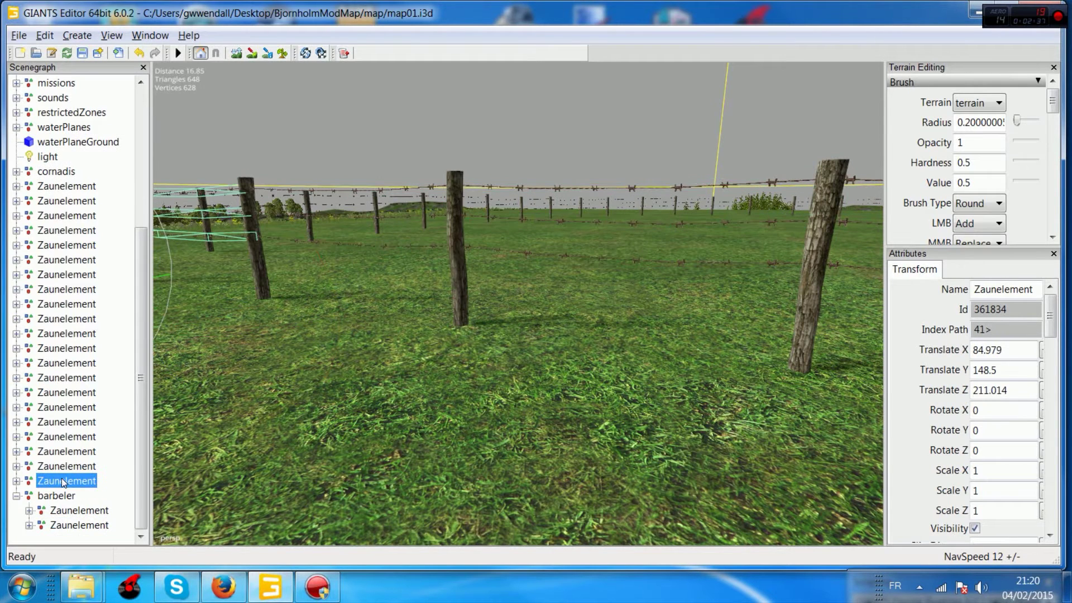
pyautogui.press('Delete')
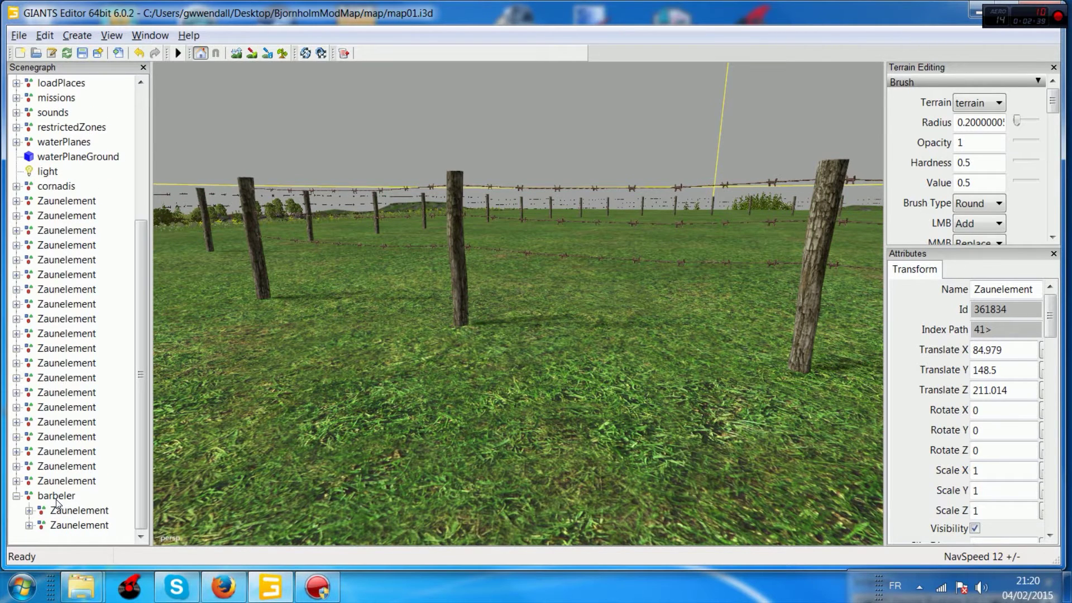
pyautogui.click(56, 497)
pyautogui.hotkey('ctrl', 'v')
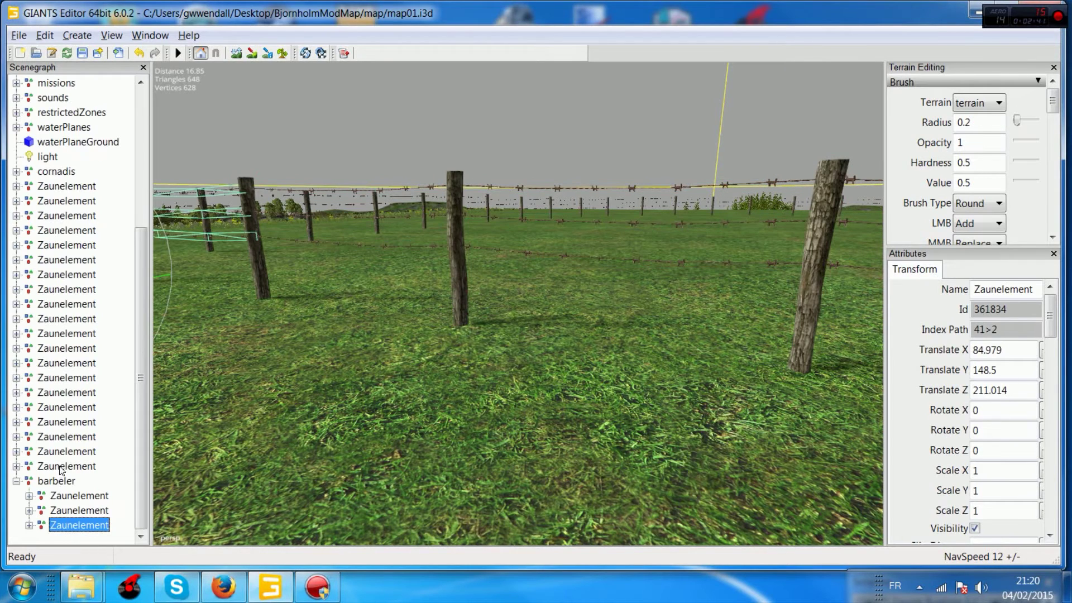
# Step: Cut and paste three more Zaunelement sections into barbeler, each time taking the lowest loose one in the scenegraph
pyautogui.click(61, 467)
pyautogui.press('Delete')
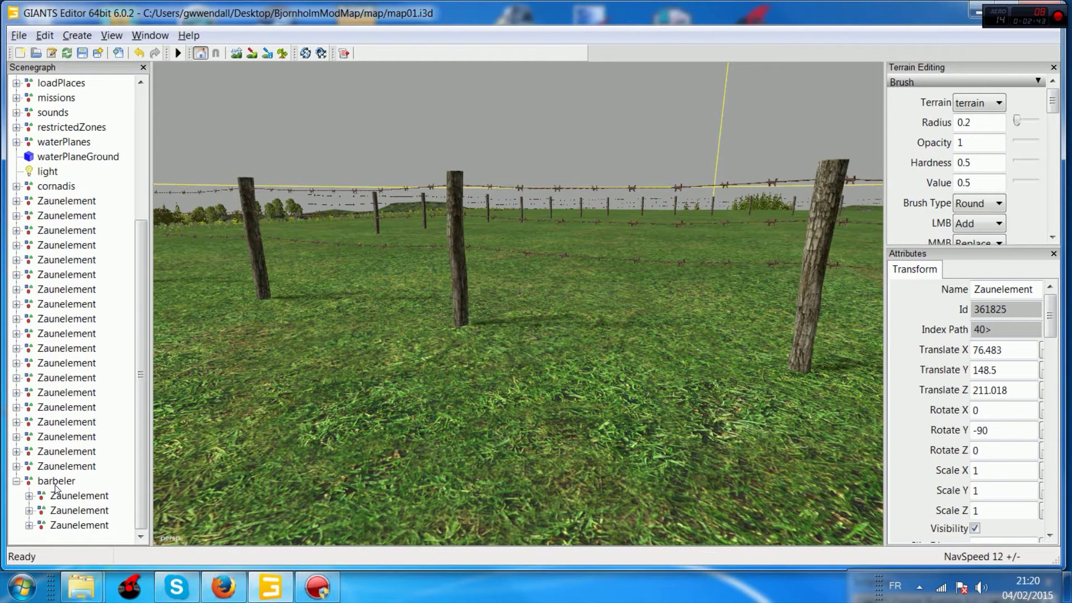
pyautogui.click(55, 483)
pyautogui.hotkey('ctrl', 'v')
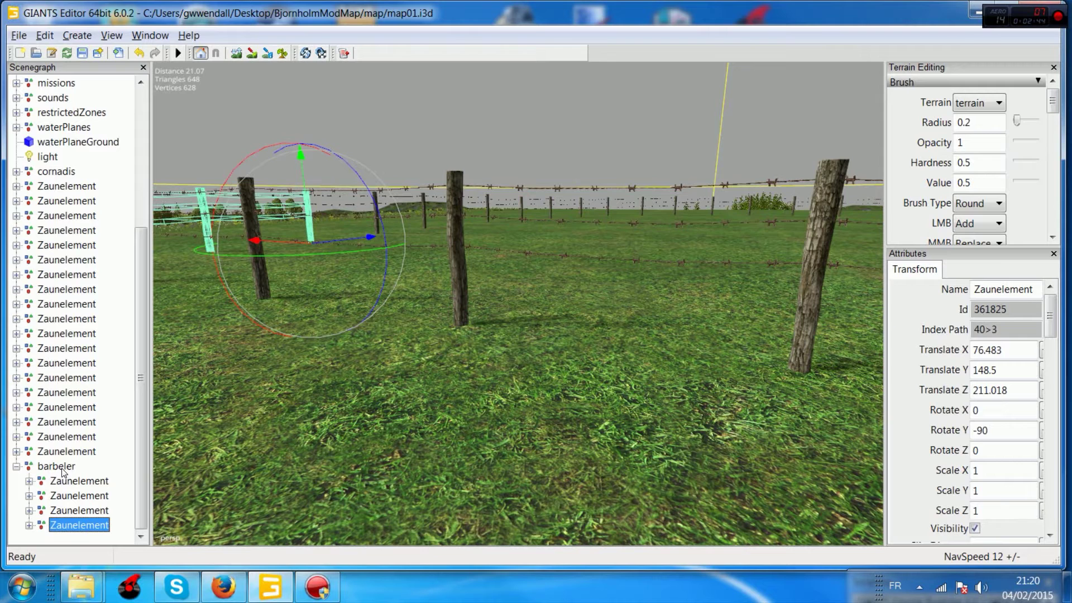
pyautogui.click(65, 453)
pyautogui.press('Delete')
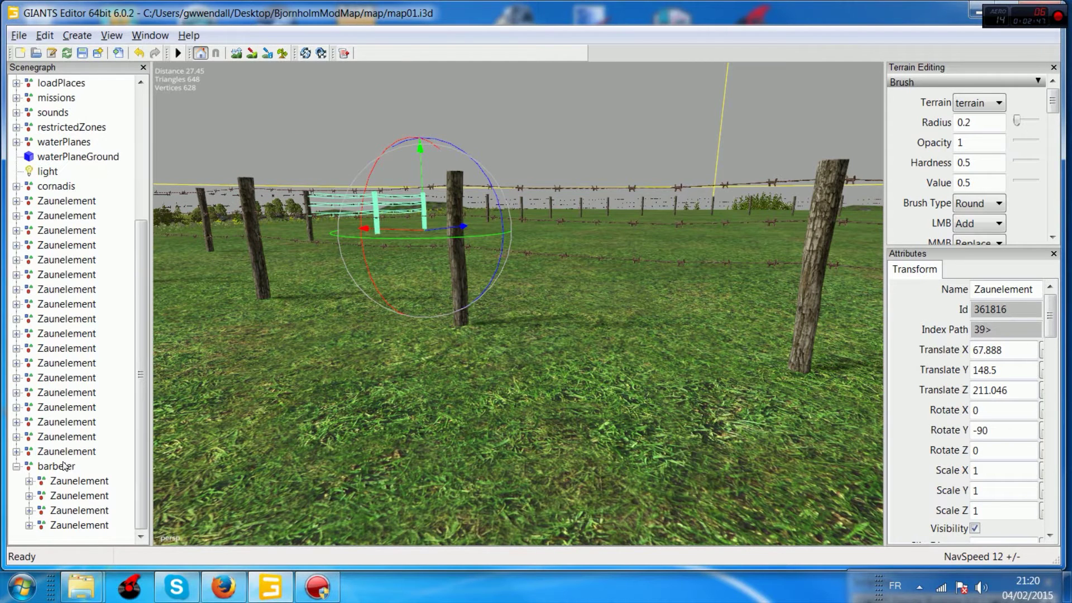
pyautogui.click(65, 467)
pyautogui.hotkey('ctrl', 'v')
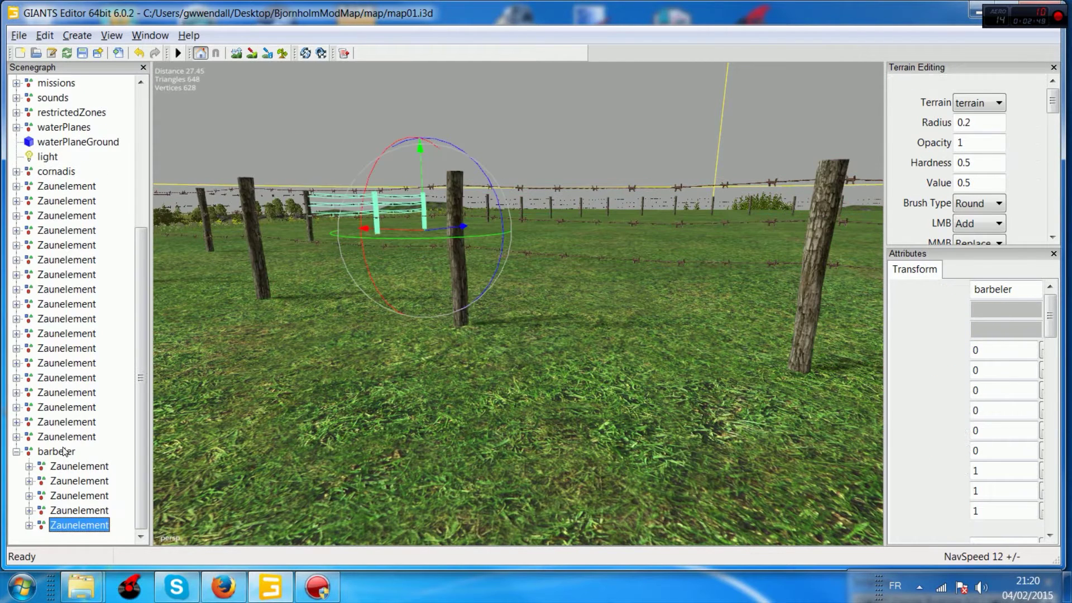
pyautogui.click(72, 437)
pyautogui.hotkey('ctrl', 'x')
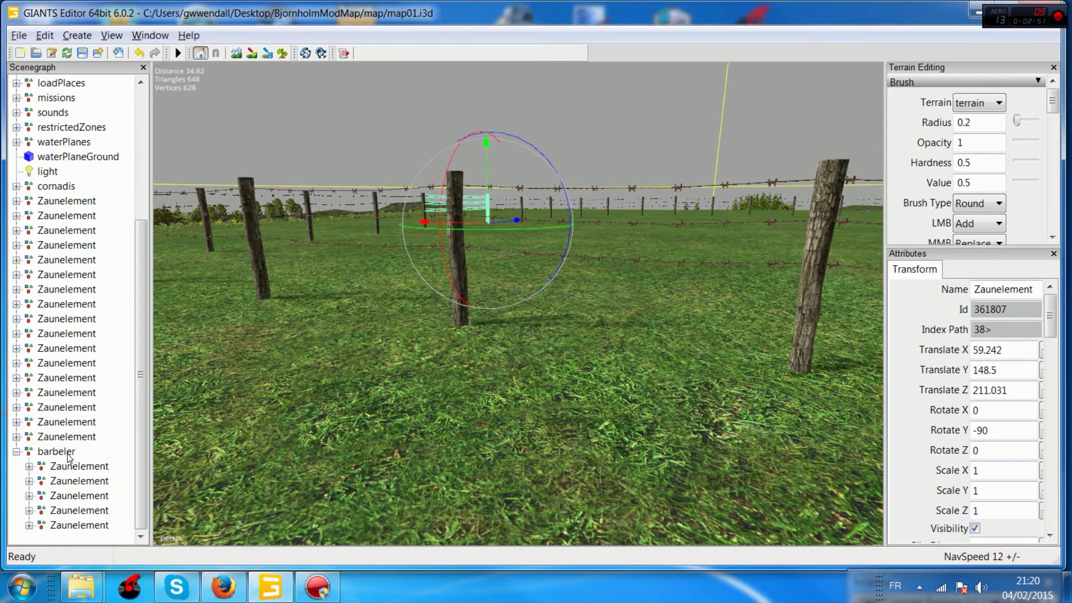
pyautogui.click(67, 451)
pyautogui.hotkey('ctrl', 'v')
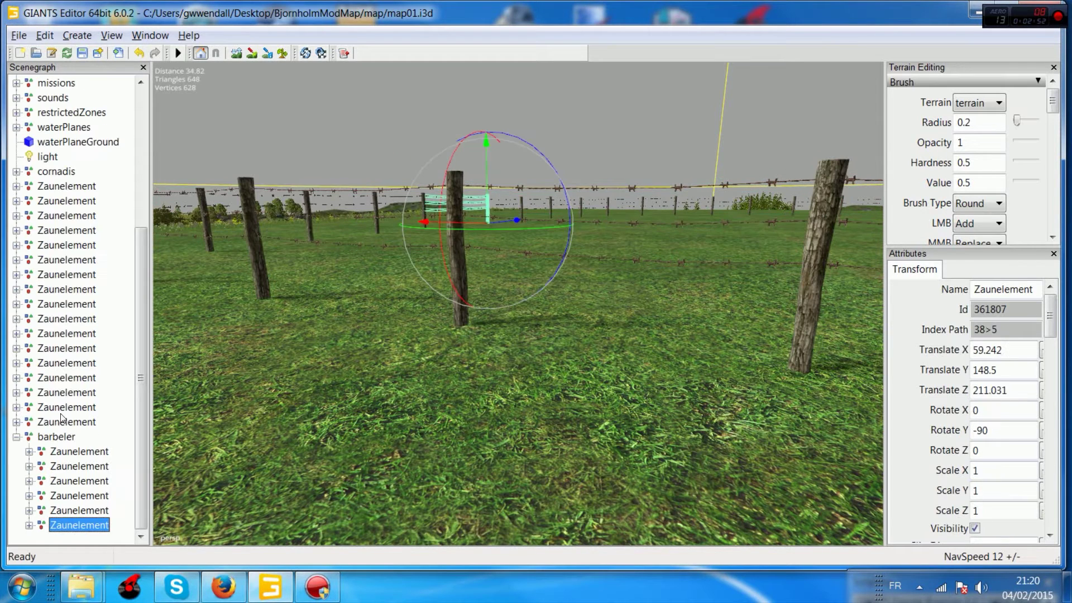
# Step: Move the third-from-last loose Zaunelement section into the barbeler group
pyautogui.click(62, 392)
pyautogui.hotkey('ctrl', 'x')
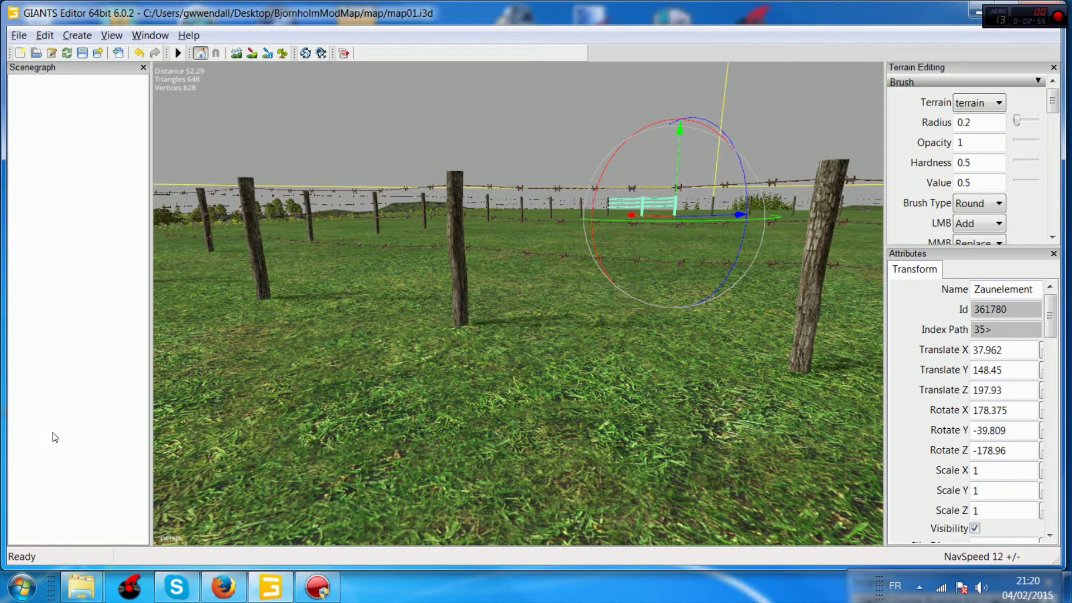
pyautogui.click(56, 438)
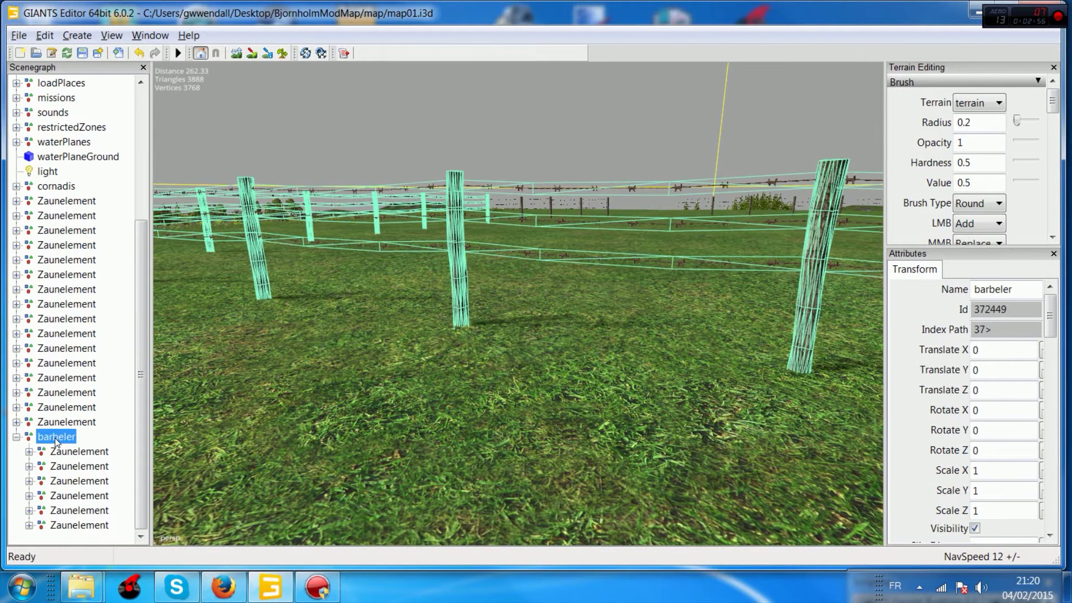
pyautogui.hotkey('ctrl', 'v')
# Step: Transfer two further Zaunelement sections into barbeler by cutting and pasting the lowest loose entry each time
pyautogui.click(62, 410)
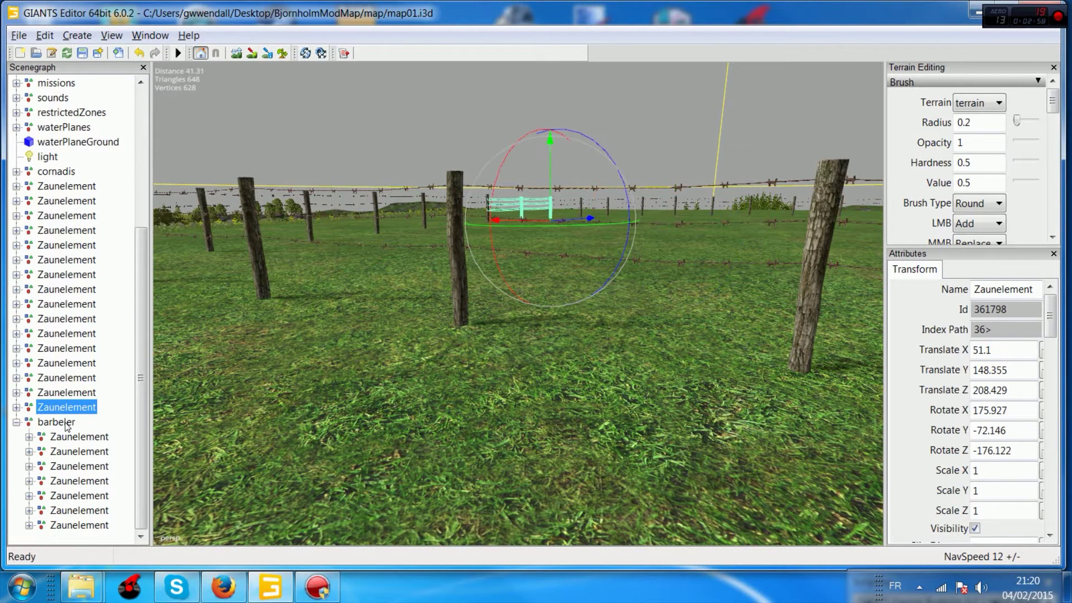
pyautogui.hotkey('ctrl', 'x')
pyautogui.click(63, 424)
pyautogui.hotkey('ctrl', 'v')
pyautogui.click(73, 393)
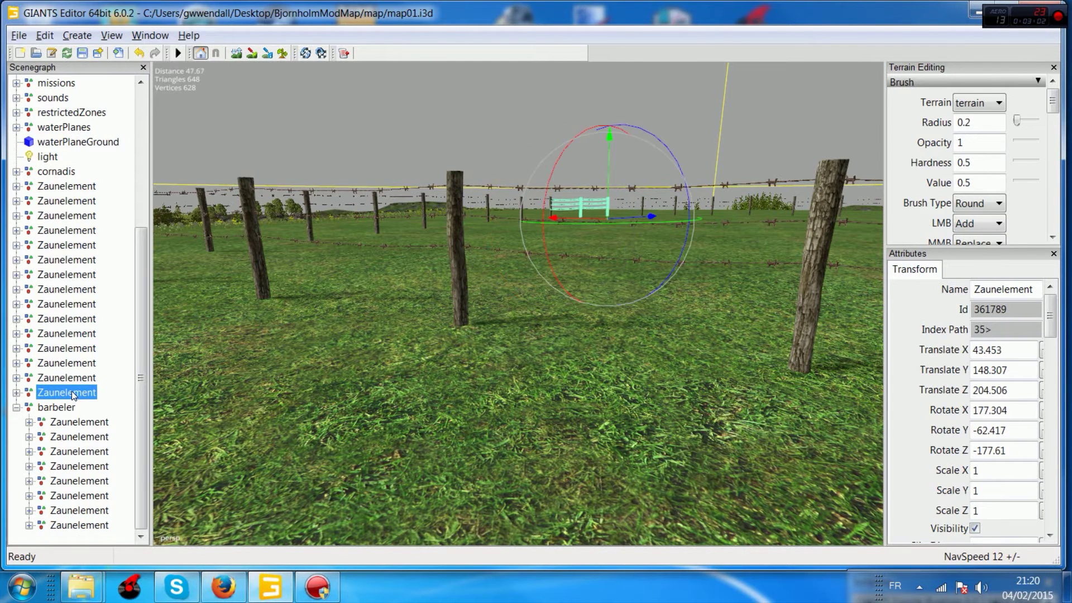
pyautogui.hotkey('ctrl', 'x')
pyautogui.click(60, 406)
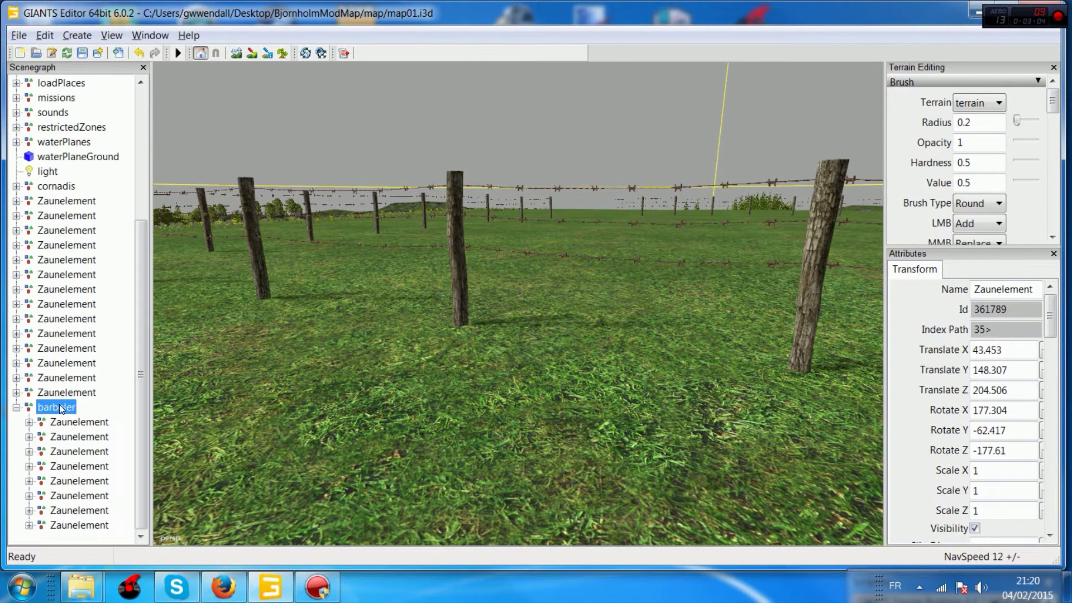
pyautogui.hotkey('ctrl', 'v')
# Step: Move the second-to-last loose Zaunelement section into the barbeler group, followed by the loose section directly above barbeler
pyautogui.click(62, 366)
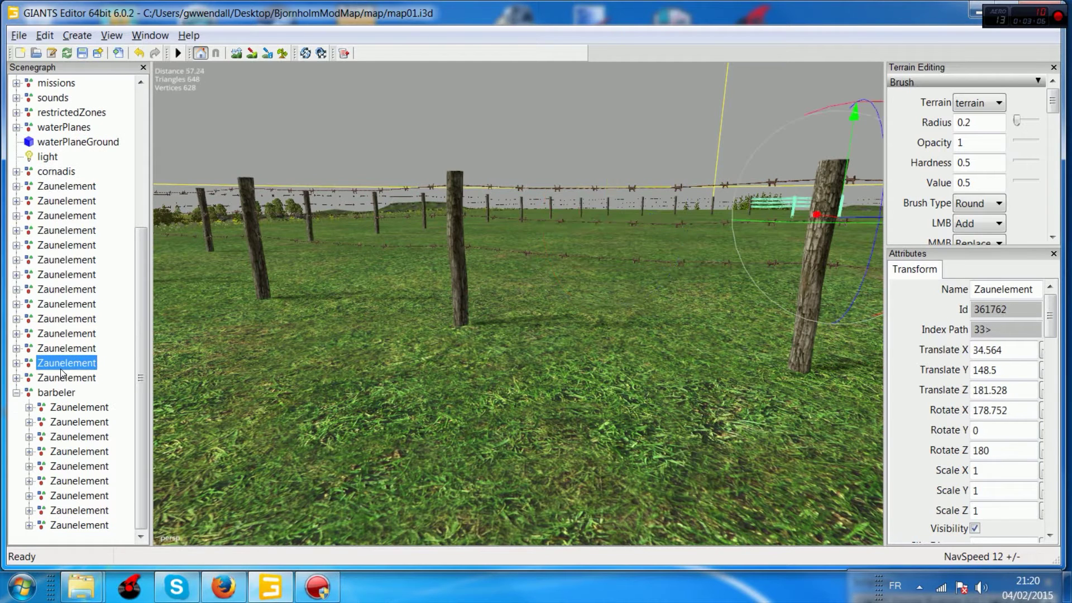
pyautogui.click(62, 392)
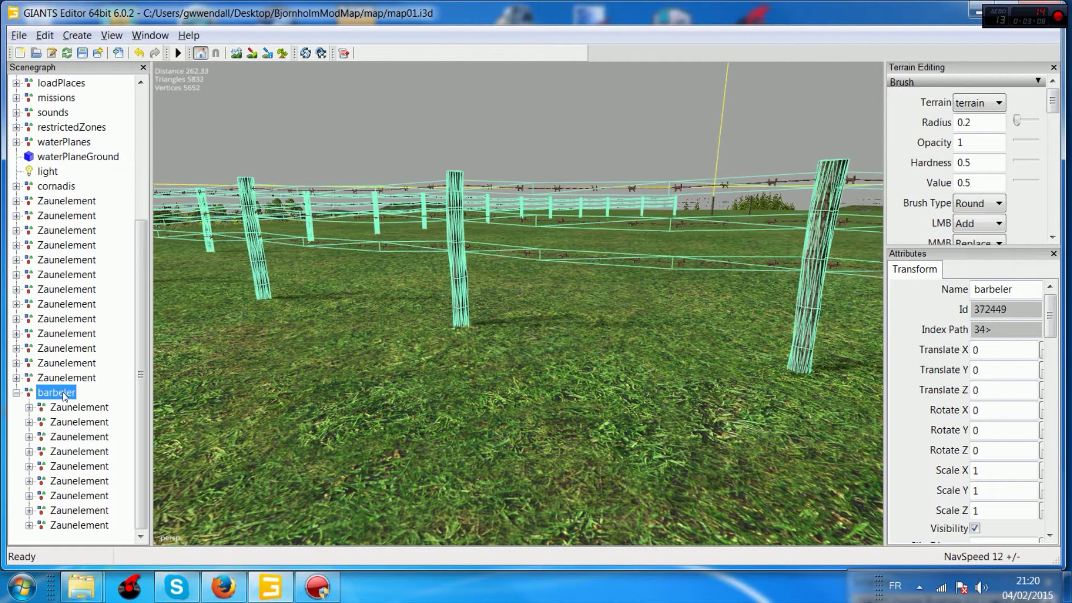
pyautogui.hotkey('ctrl', 'v')
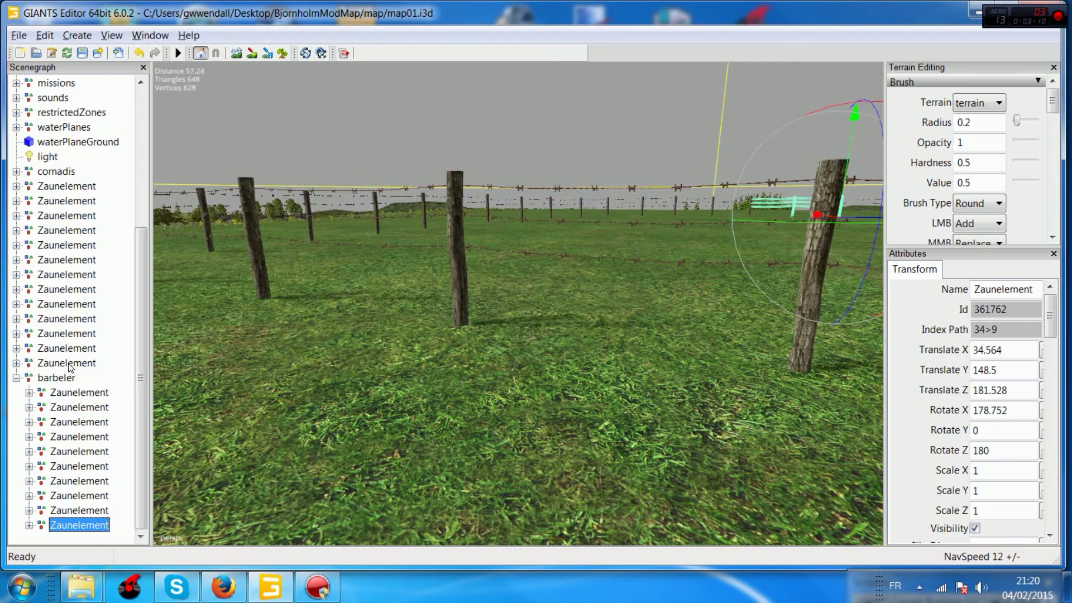
pyautogui.click(69, 364)
pyautogui.hotkey('ctrl', 'x')
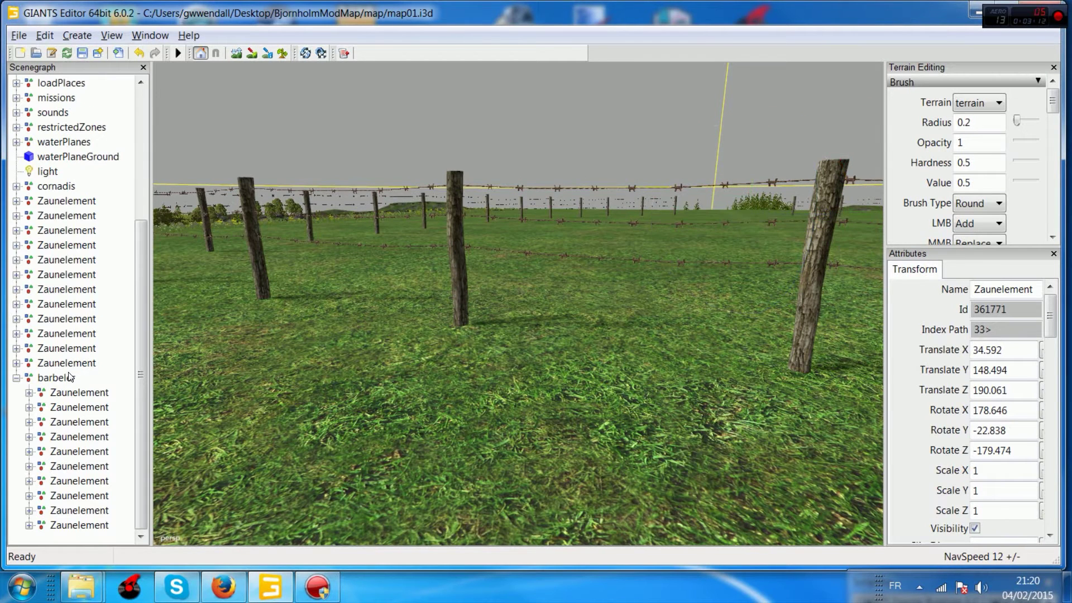
pyautogui.click(69, 377)
pyautogui.hotkey('ctrl', 'v')
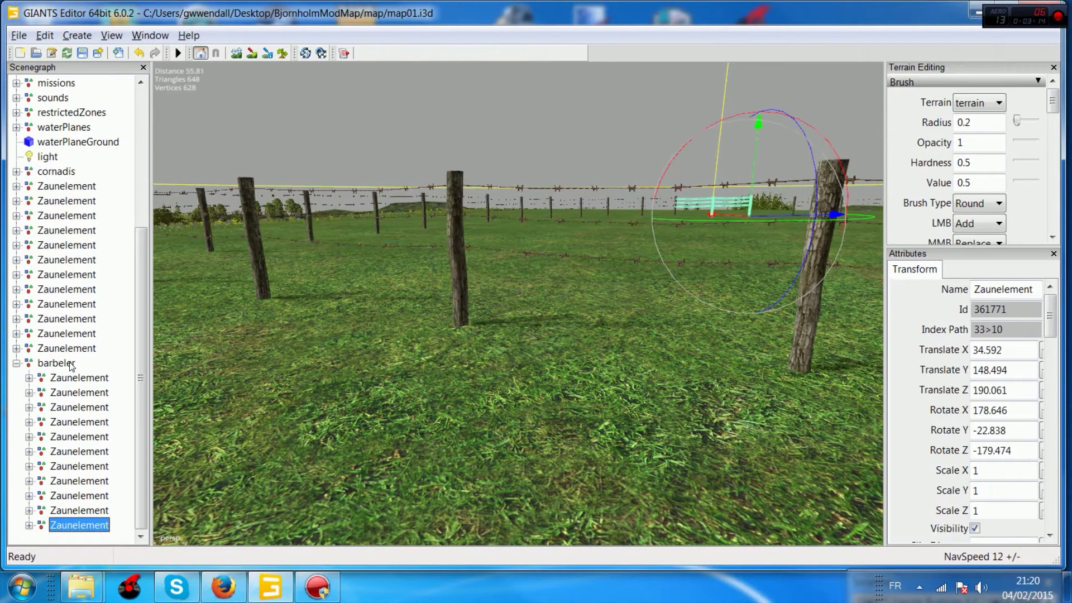
# Step: Cut and paste three more Zaunelement sections into barbeler, each time taking the loose one directly above the group
pyautogui.click(74, 351)
pyautogui.hotkey('ctrl', 'x')
pyautogui.click(68, 363)
pyautogui.hotkey('ctrl', 'v')
pyautogui.click(72, 332)
pyautogui.hotkey('ctrl', 'x')
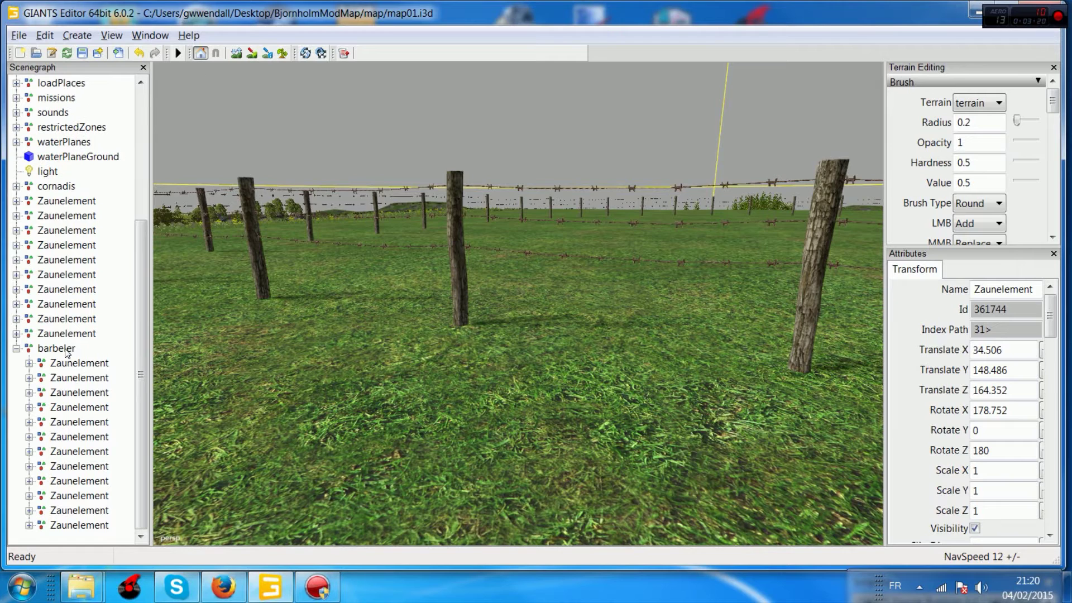
pyautogui.click(67, 349)
pyautogui.hotkey('ctrl', 'v')
pyautogui.click(68, 324)
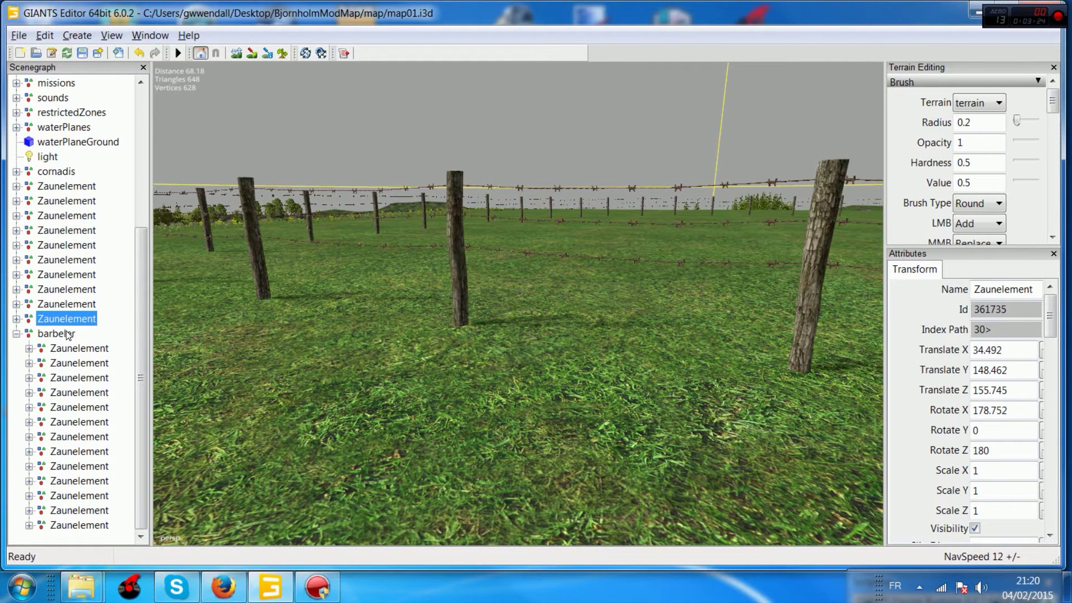
pyautogui.hotkey('ctrl', 'x')
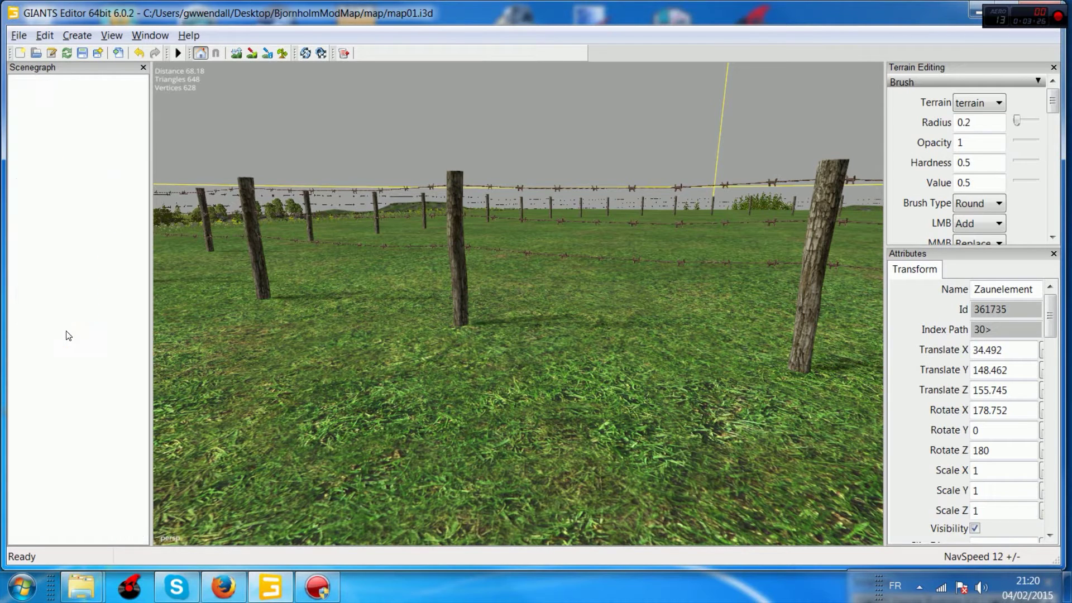
pyautogui.click(55, 334)
pyautogui.hotkey('ctrl', 'v')
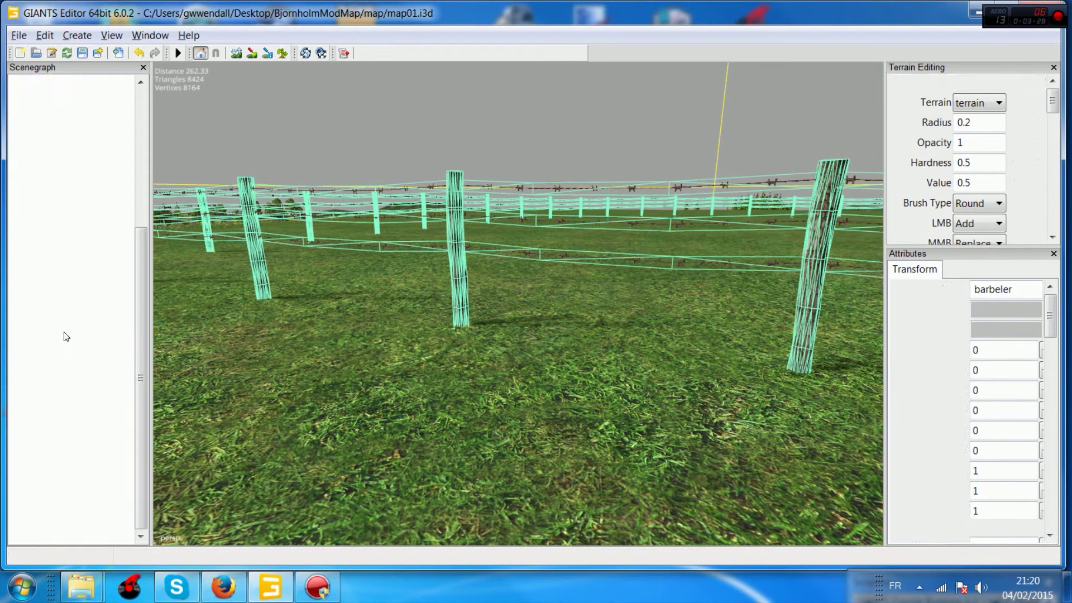
# Step: Transfer another three Zaunelement sections into barbeler one at a time, always using the lowest loose entry in the scenegraph
pyautogui.click(80, 306)
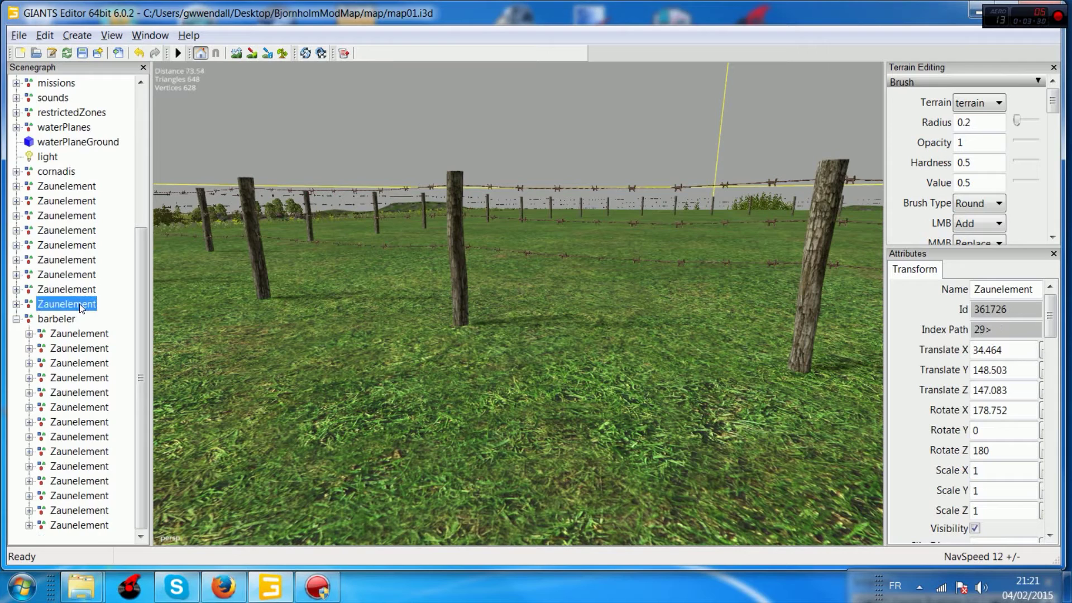
pyautogui.hotkey('ctrl', 'x')
pyautogui.click(62, 314)
pyautogui.hotkey('ctrl', 'v')
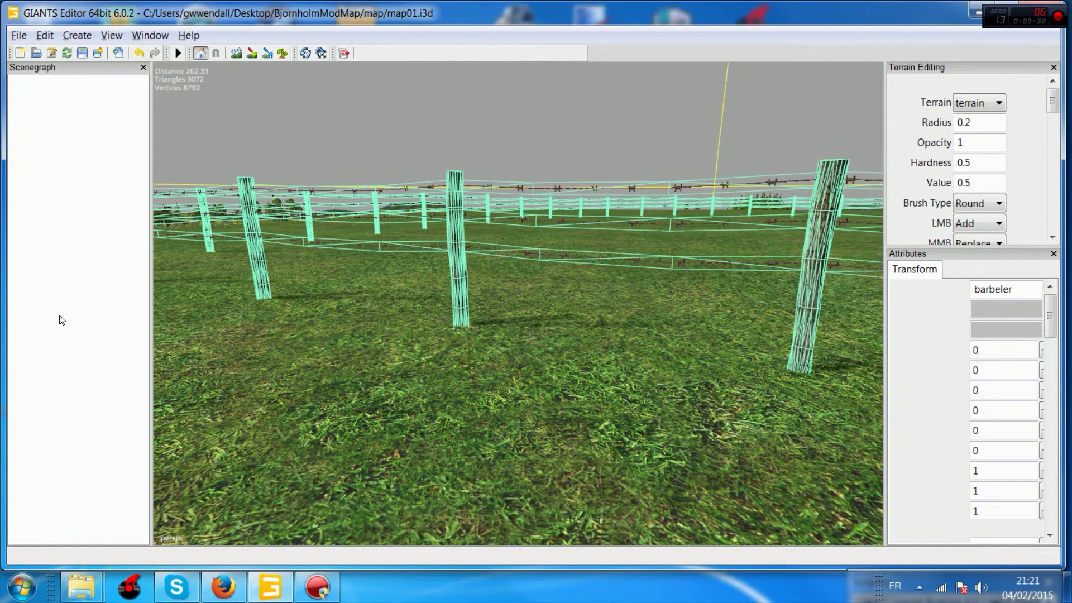
pyautogui.click(78, 290)
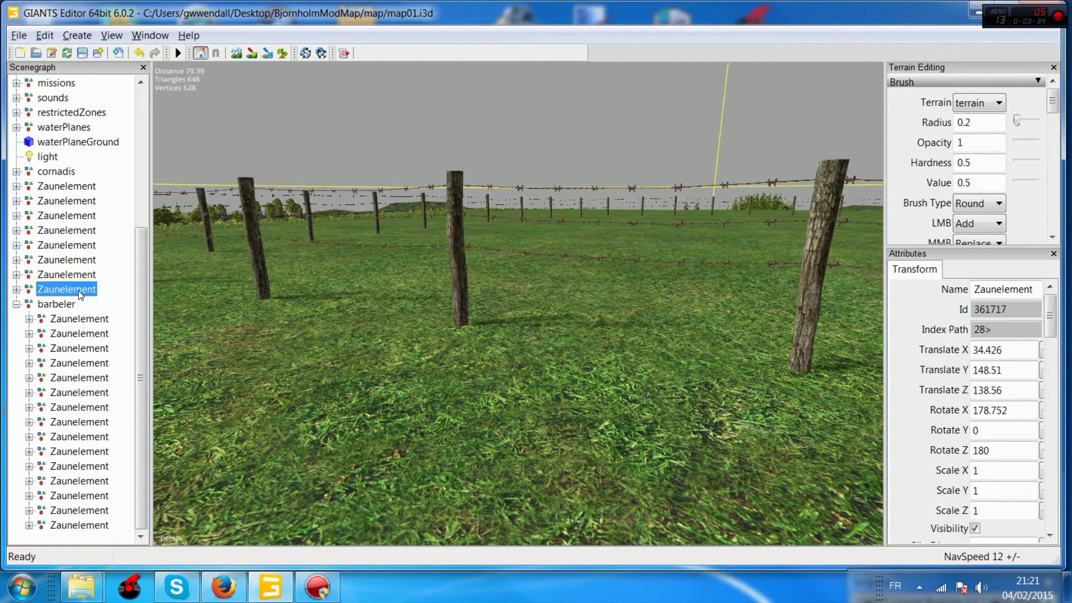
pyautogui.hotkey('ctrl', 'x')
pyautogui.click(67, 304)
pyautogui.hotkey('ctrl', 'v')
pyautogui.click(73, 279)
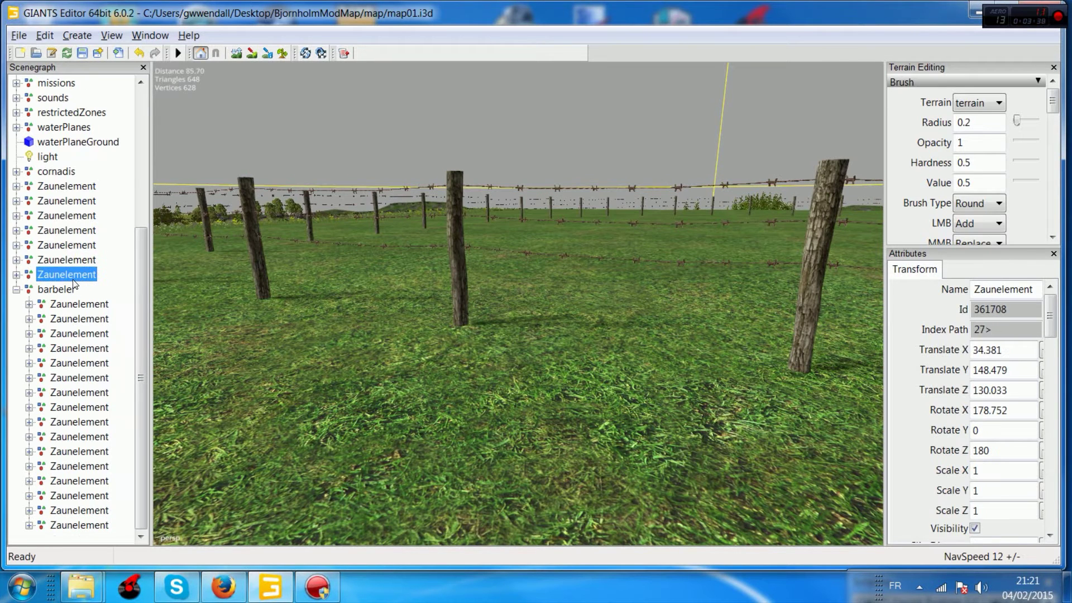
pyautogui.hotkey('ctrl', 'x')
pyautogui.click(71, 291)
pyautogui.hotkey('ctrl', 'v')
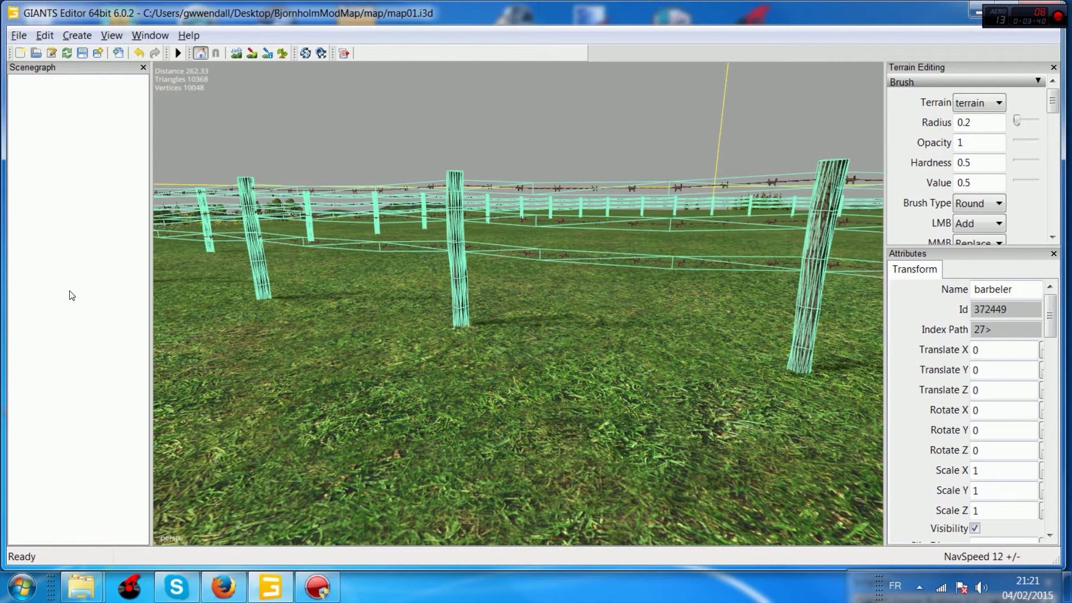
# Step: Move two further Zaunelement sections into barbeler, each time taking the second-to-last loose entry
pyautogui.click(73, 248)
pyautogui.hotkey('ctrl', 'x')
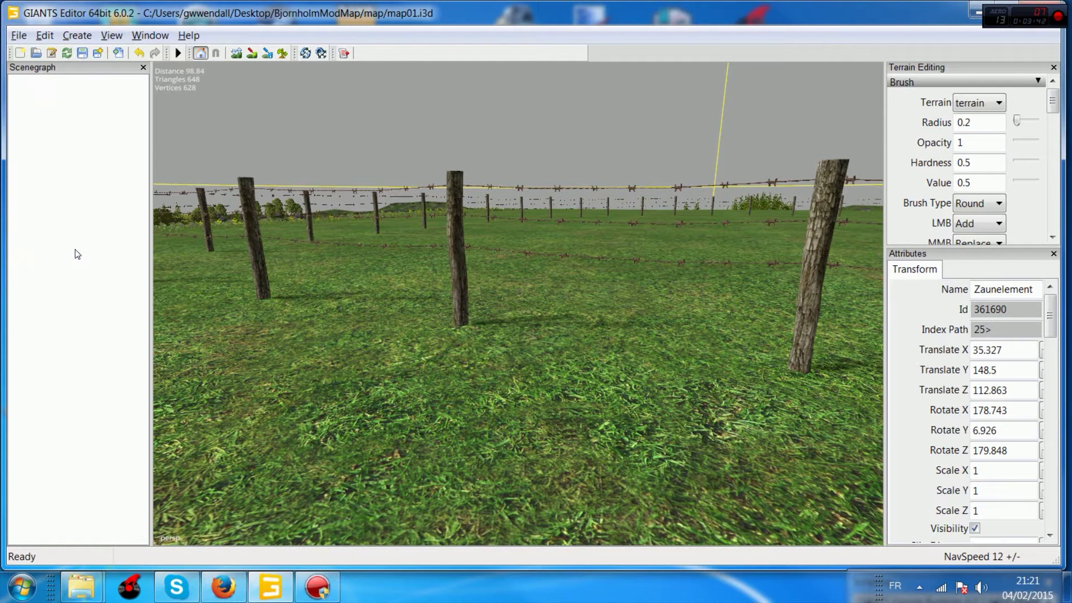
pyautogui.click(58, 274)
pyautogui.hotkey('ctrl', 'v')
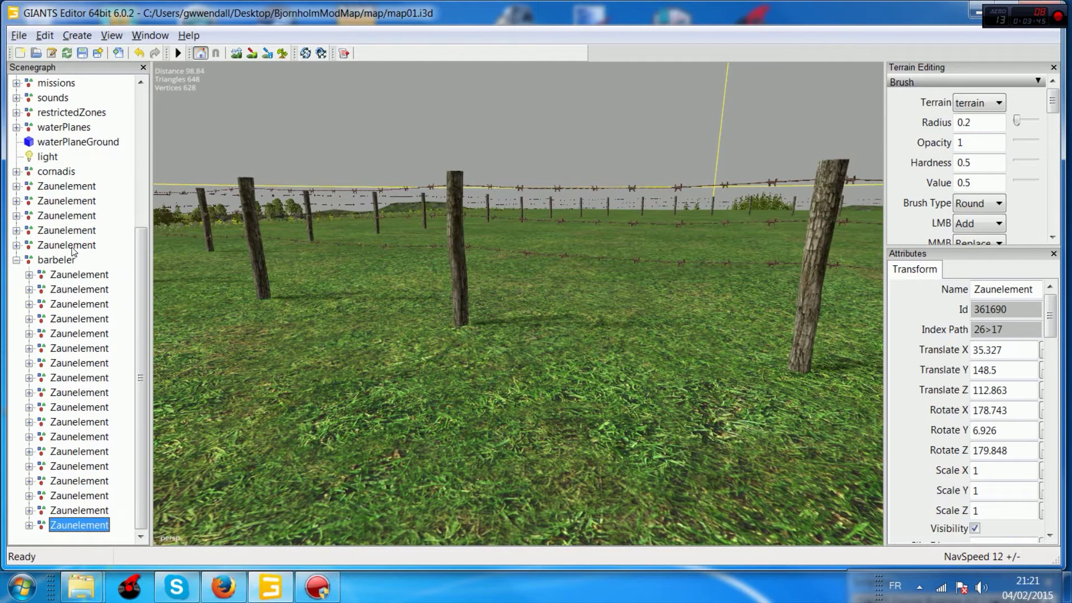
pyautogui.click(89, 231)
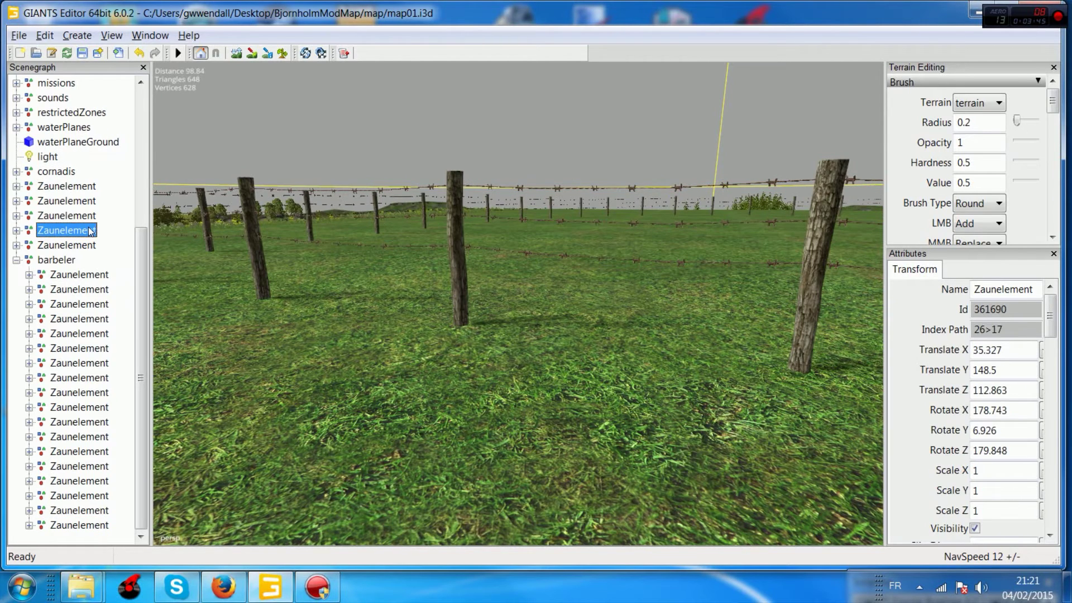
pyautogui.click(81, 259)
pyautogui.hotkey('ctrl', 'v')
# Step: Move the last four loose Zaunelement sections into barbeler one by one and collapse the group
pyautogui.moveTo(70, 230); pyautogui.dragTo(64, 252)
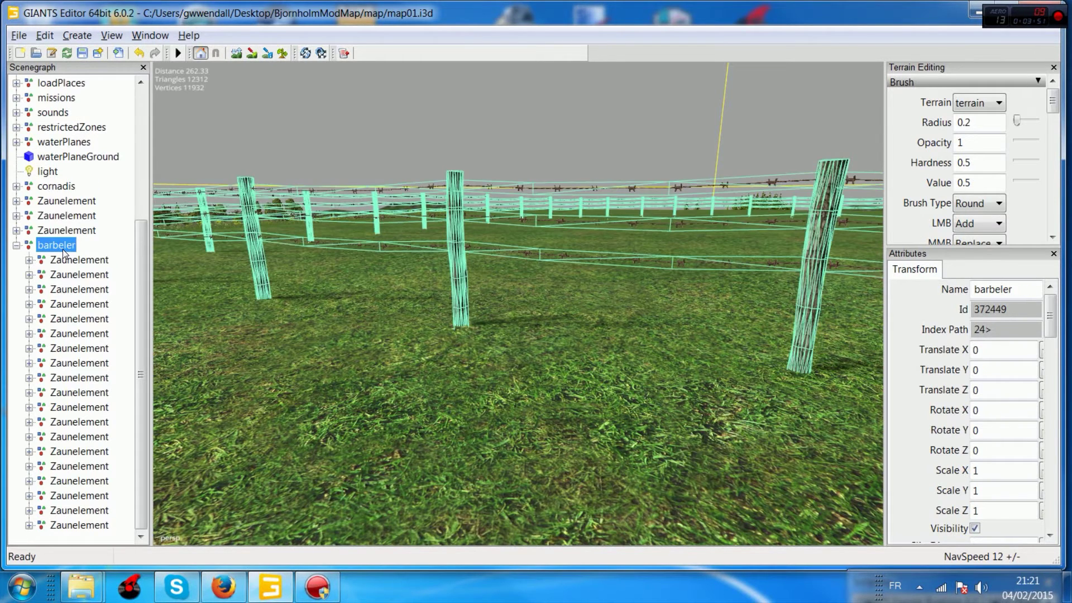
pyautogui.click(56, 218)
pyautogui.moveTo(56, 222); pyautogui.dragTo(55, 233)
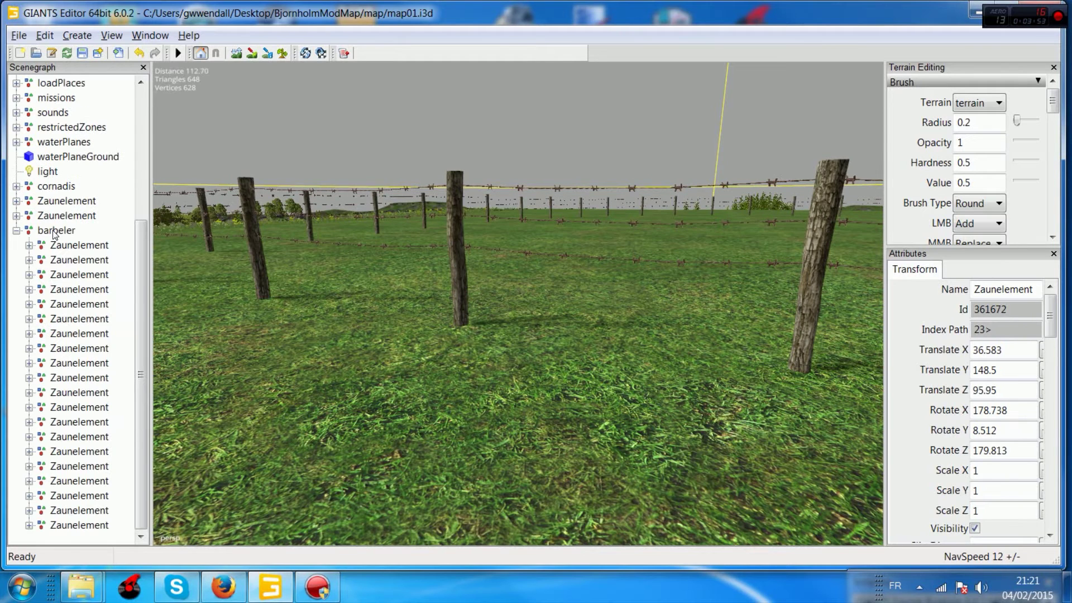
pyautogui.click(58, 190)
pyautogui.moveTo(58, 209); pyautogui.dragTo(58, 217)
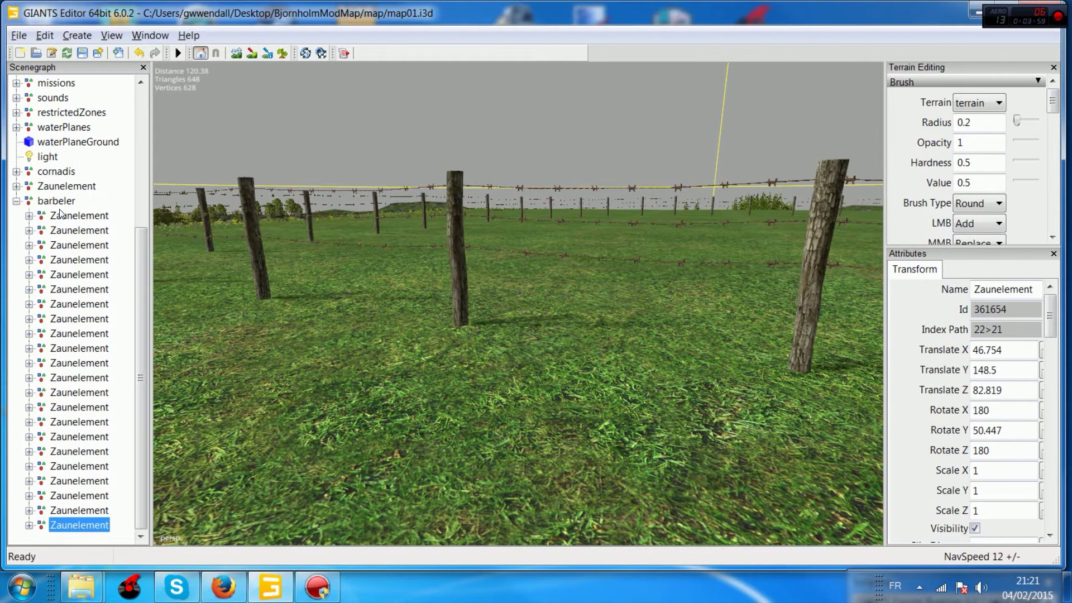
pyautogui.click(60, 201)
pyautogui.click(67, 189)
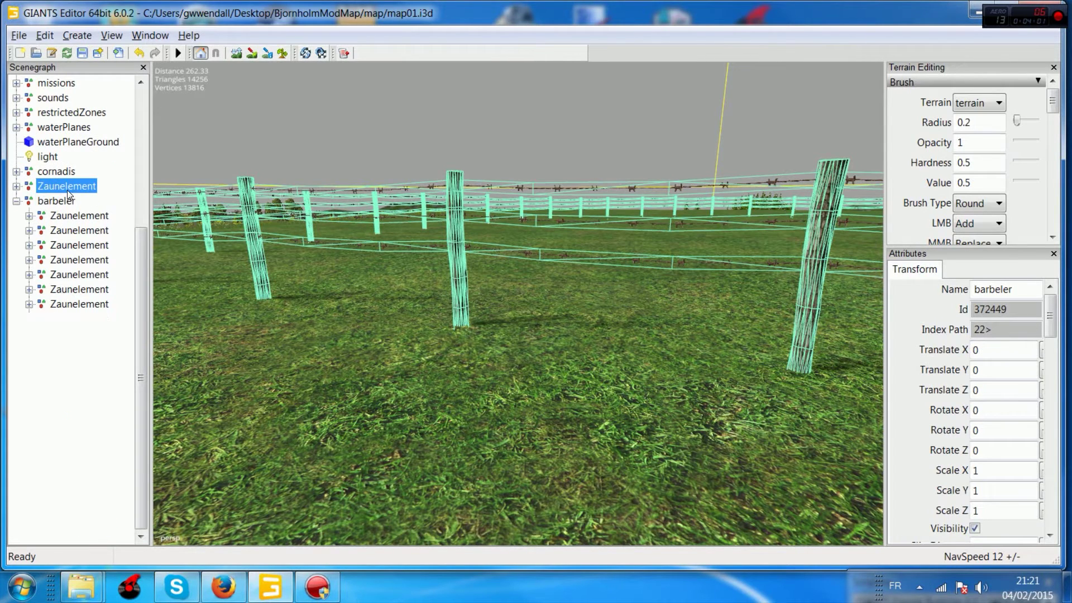
pyautogui.moveTo(67, 190); pyautogui.dragTo(65, 202)
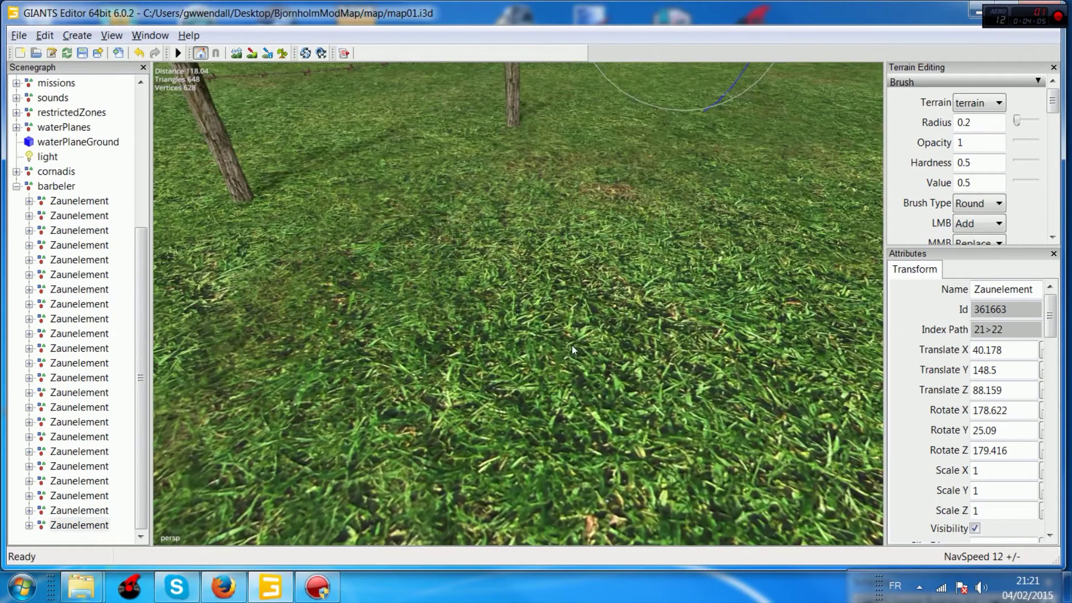
pyautogui.moveTo(572, 345); pyautogui.dragTo(603, 290, button='right')
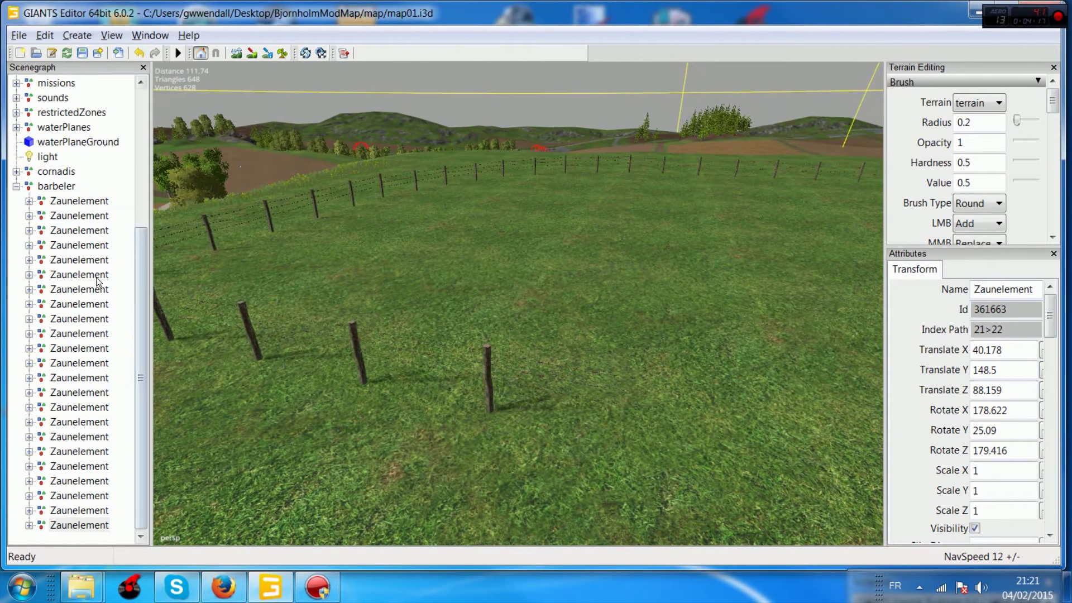
pyautogui.click(16, 187)
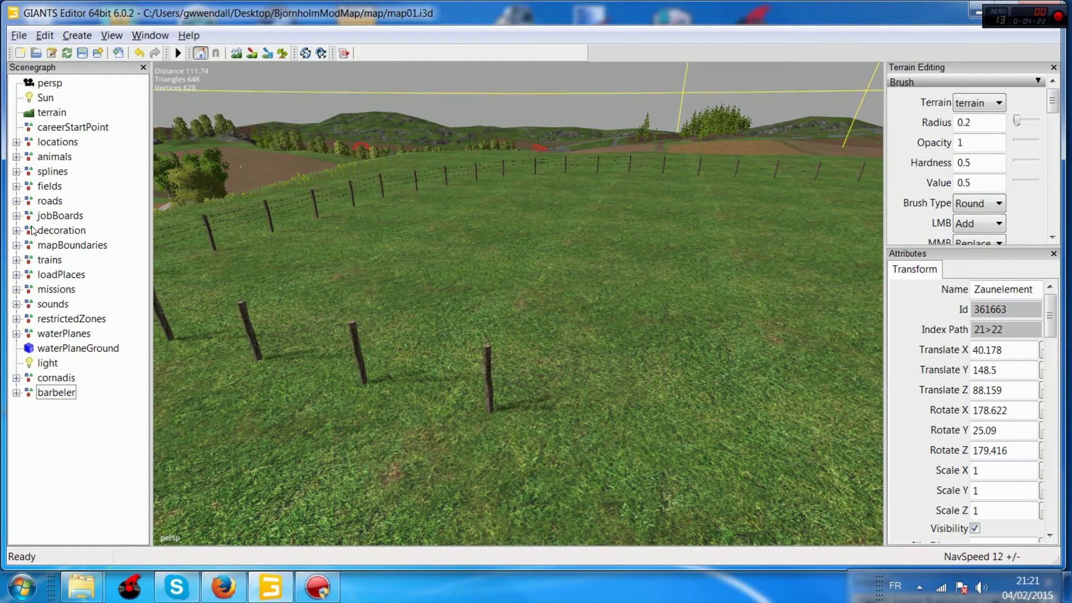
# Step: Expand the animals group and its cowsHusbandry subgroup, and bring the stabulation building into view
pyautogui.click(47, 157)
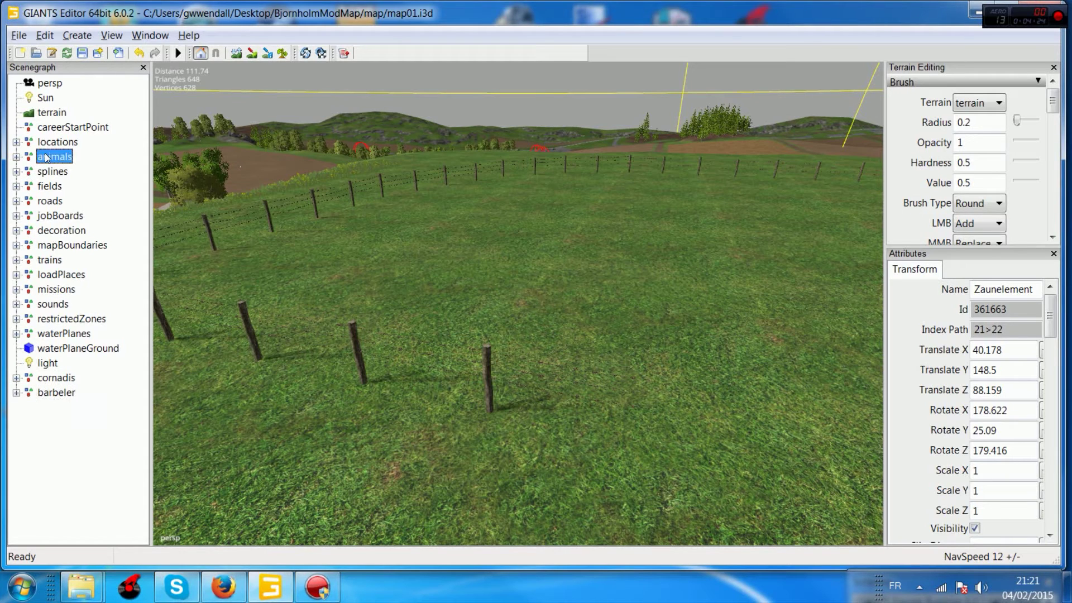
pyautogui.click(16, 157)
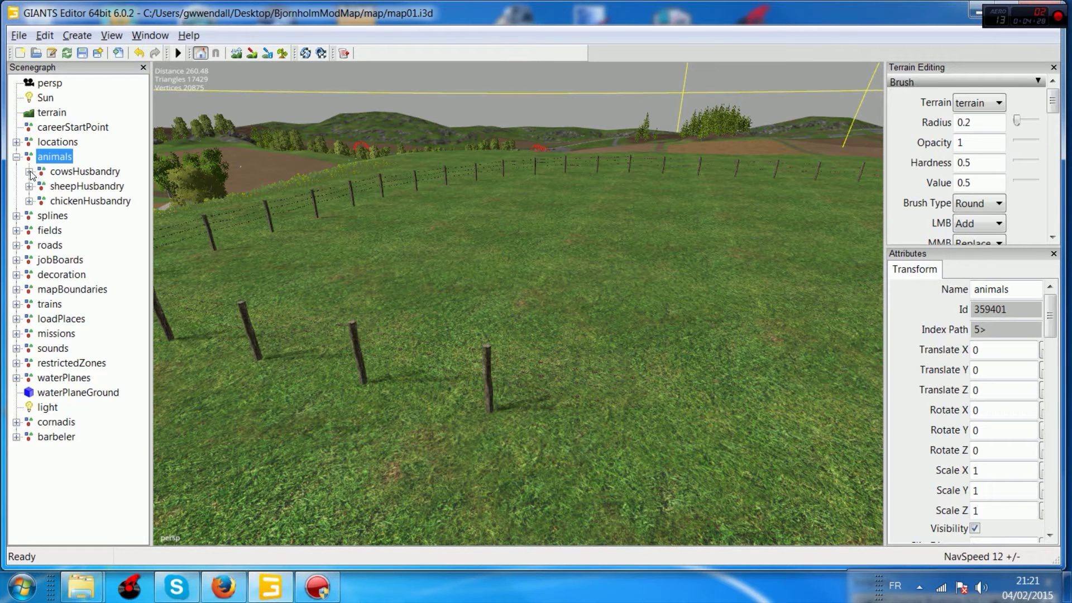
pyautogui.click(29, 171)
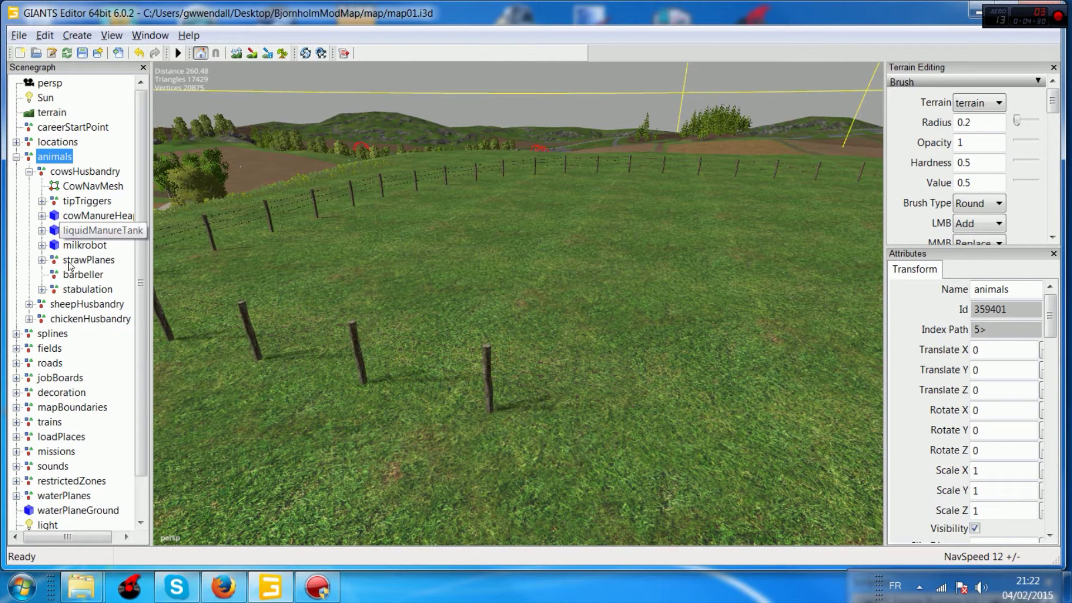
pyautogui.click(77, 289)
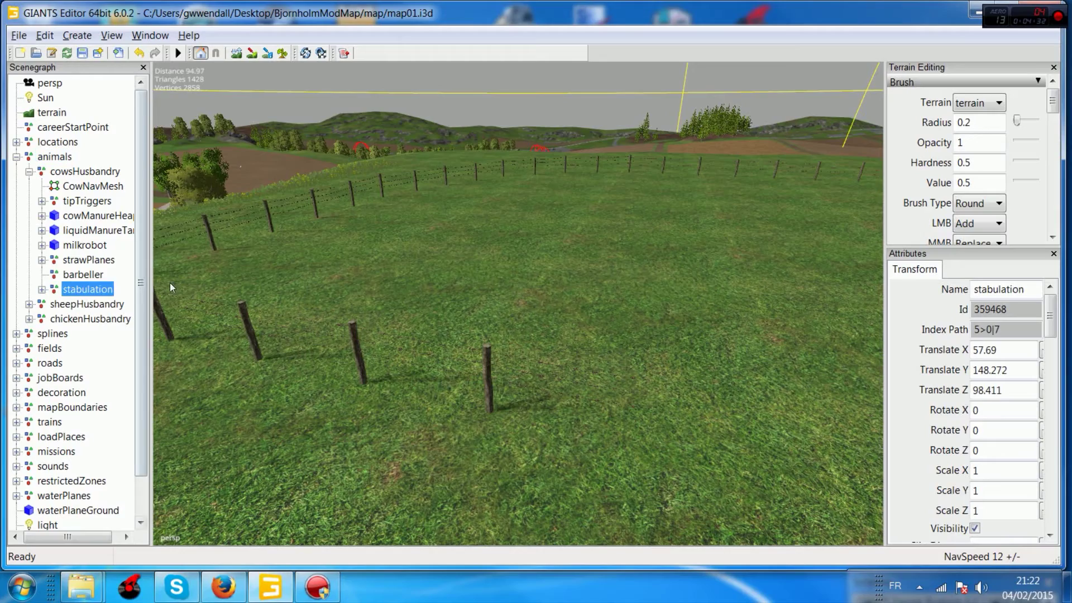
pyautogui.press('f')
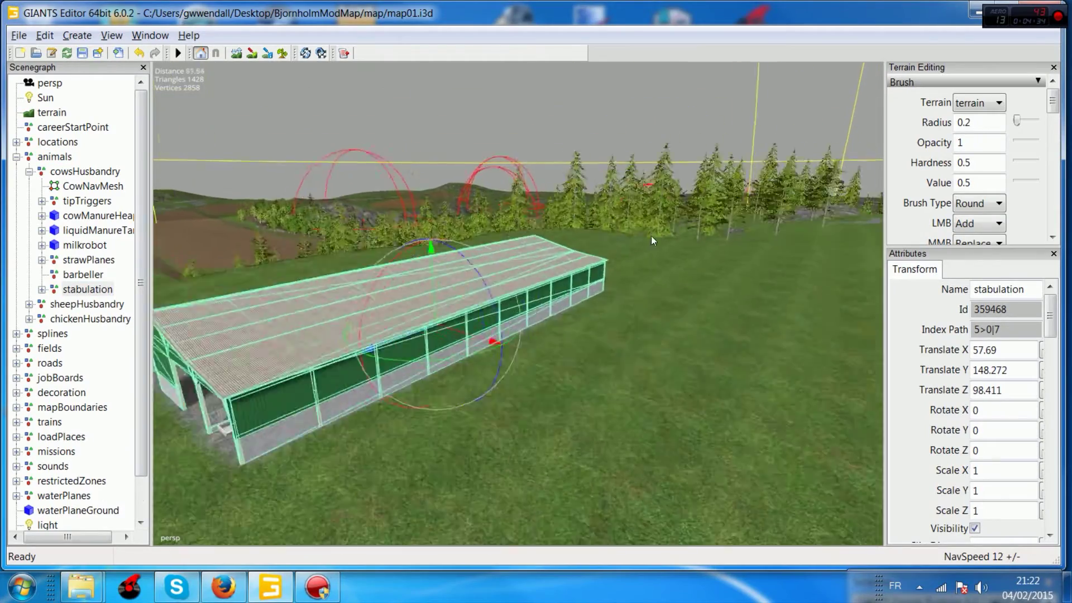
pyautogui.scroll(-5, 558, 279)
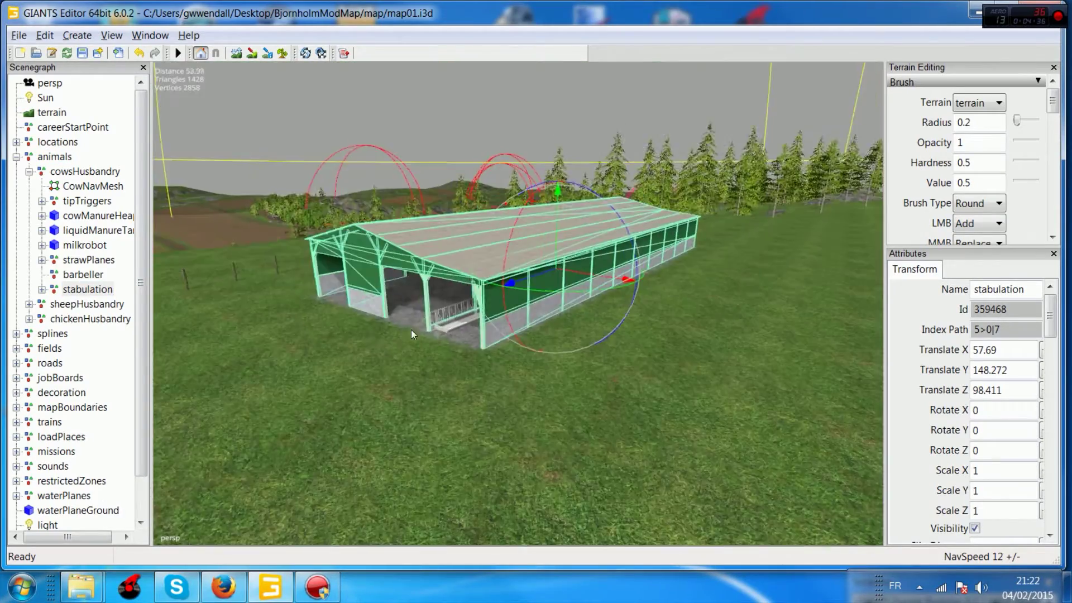
pyautogui.moveTo(411, 330); pyautogui.dragTo(168, 324, button='right')
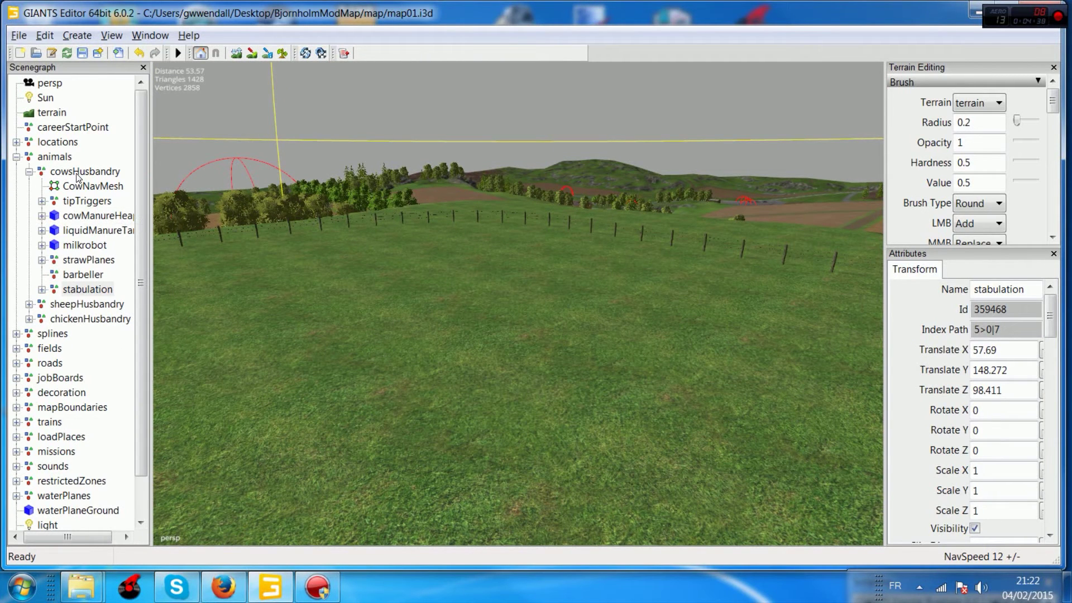
# Step: Cut the cornadis group from the scenegraph root and paste it into cowsHusbandry
pyautogui.click(78, 171)
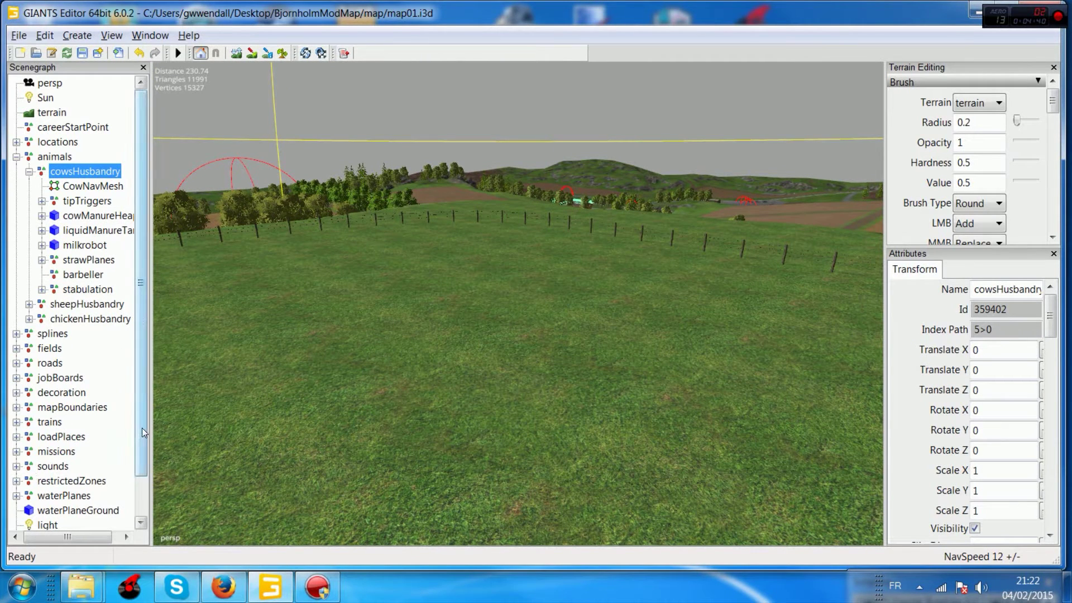
pyautogui.scroll(-1, 142, 428)
pyautogui.click(65, 497)
pyautogui.scroll(1, 65, 496)
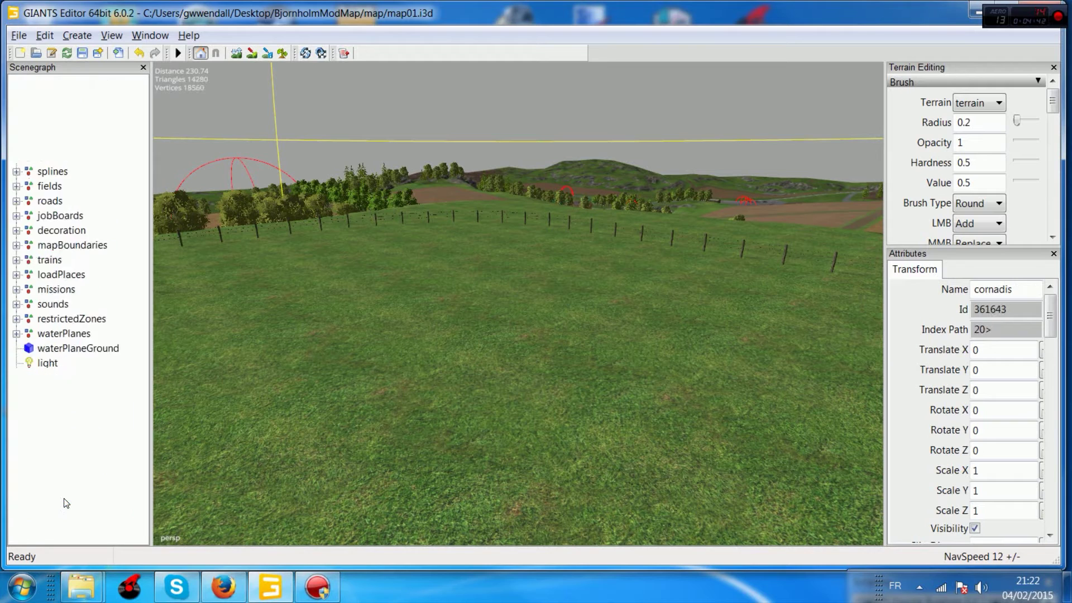
pyautogui.click(71, 173)
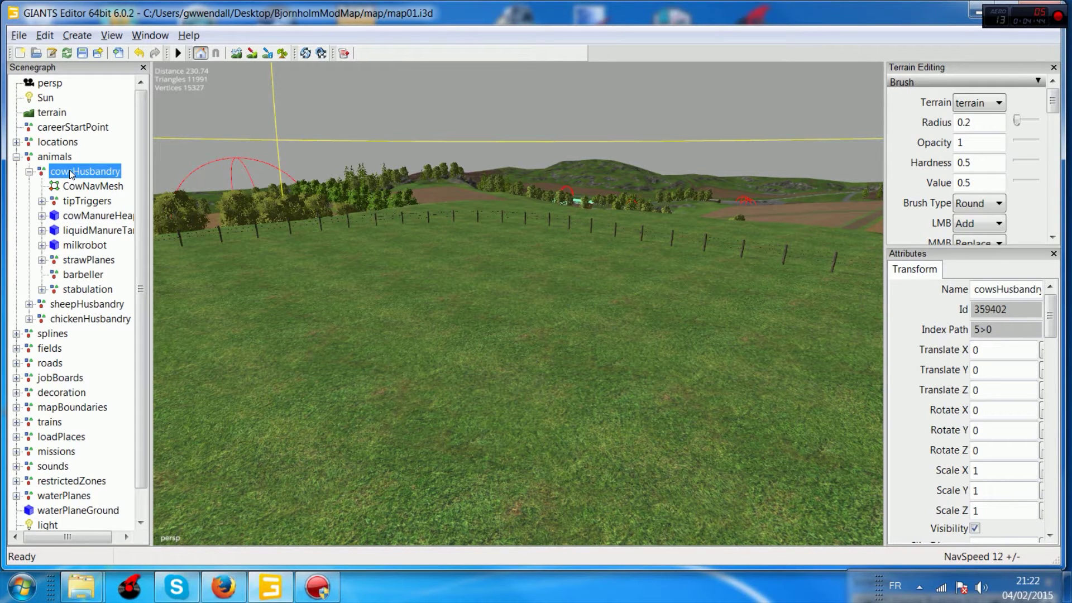
pyautogui.hotkey('ctrl', 'v')
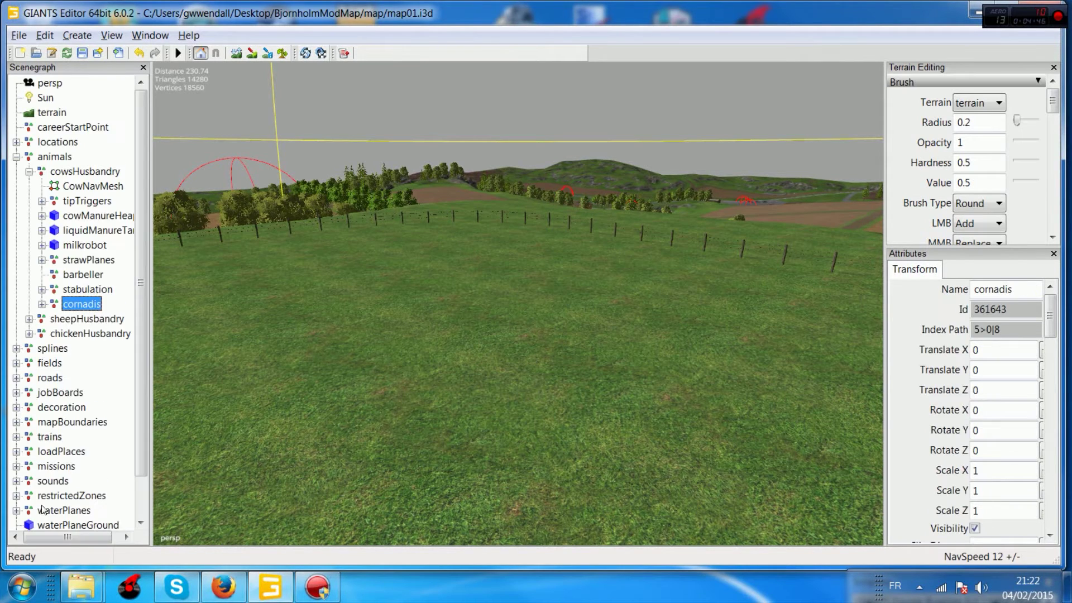
# Step: Move the barbeler group from the scenegraph root into the animals group
pyautogui.scroll(-1, 72, 508)
pyautogui.click(68, 511)
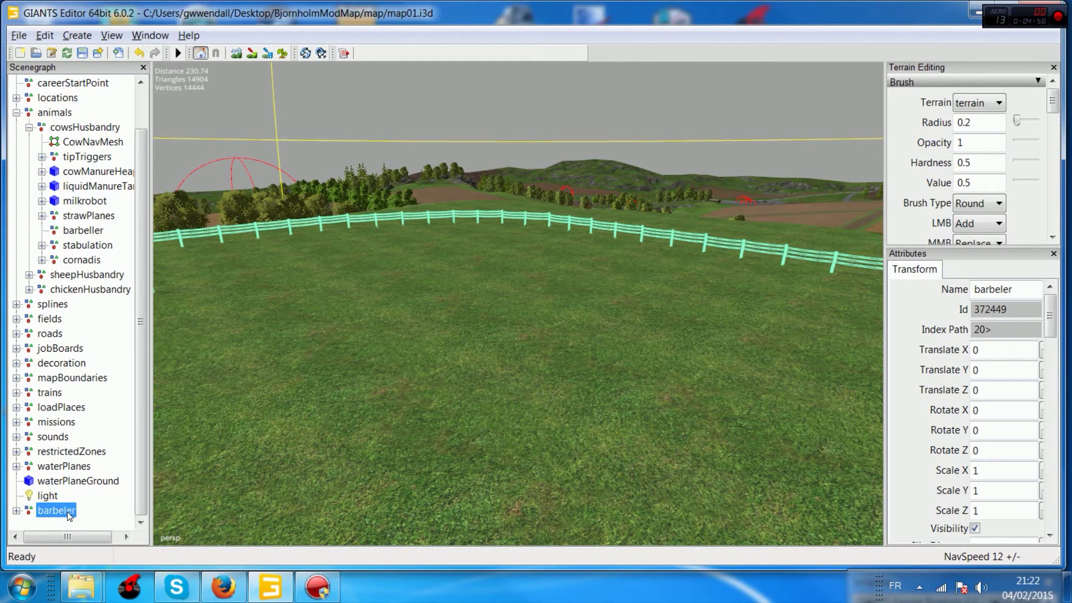
pyautogui.scroll(1, 69, 514)
pyautogui.click(44, 157)
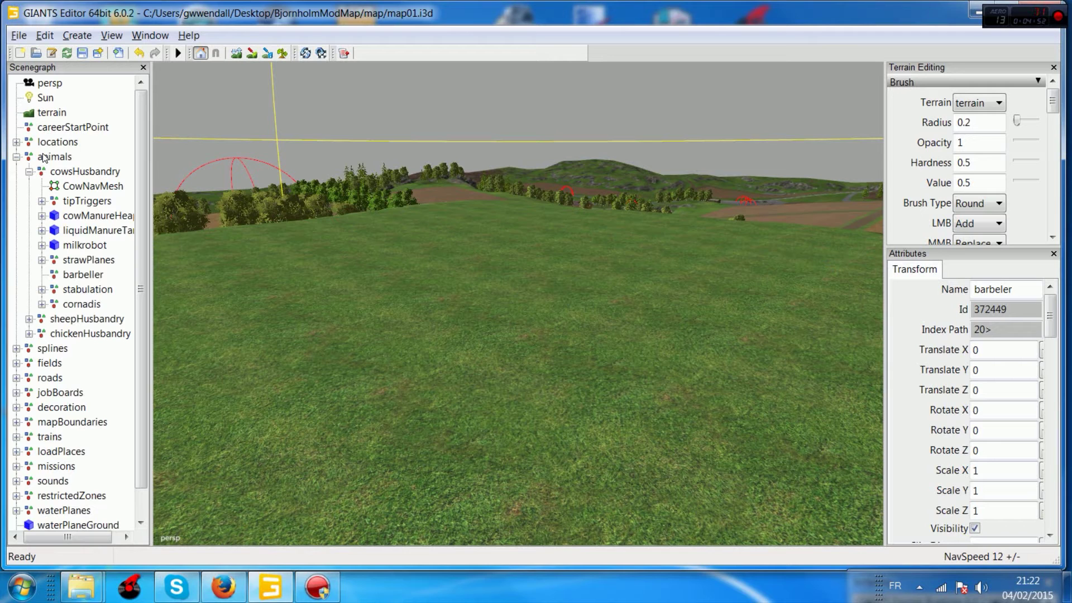
pyautogui.hotkey('ctrl', 'v')
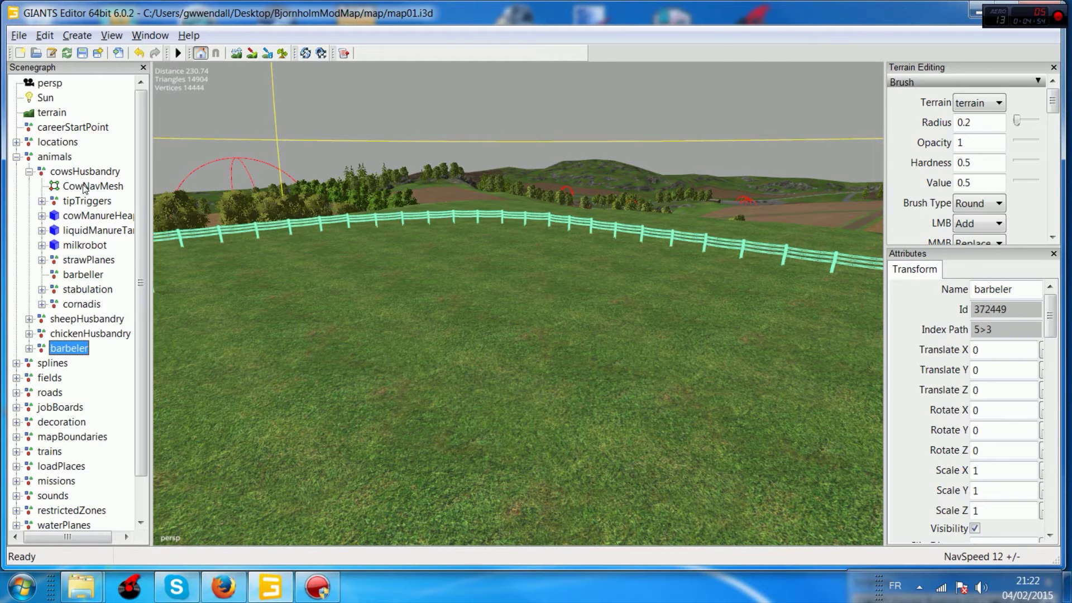
pyautogui.scroll(-1, 141, 193)
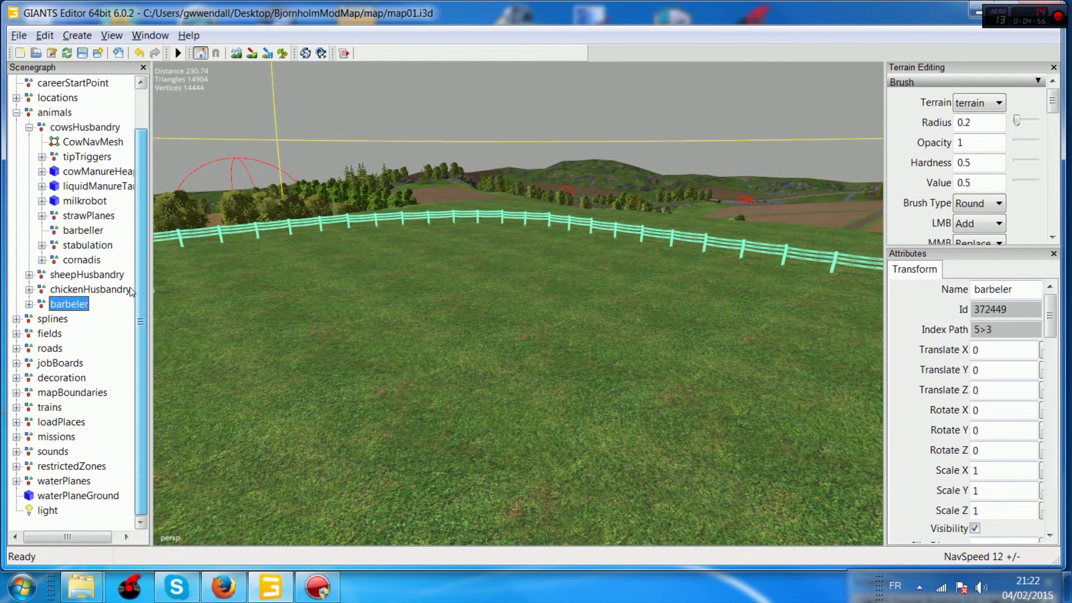
pyautogui.scroll(1, 130, 292)
# Step: Collapse the cowsHusbandry and animals groups, deselect barbeler, and look over the fenced pasture
pyautogui.moveTo(547, 351); pyautogui.dragTo(294, 428, button='right')
pyautogui.click(30, 157)
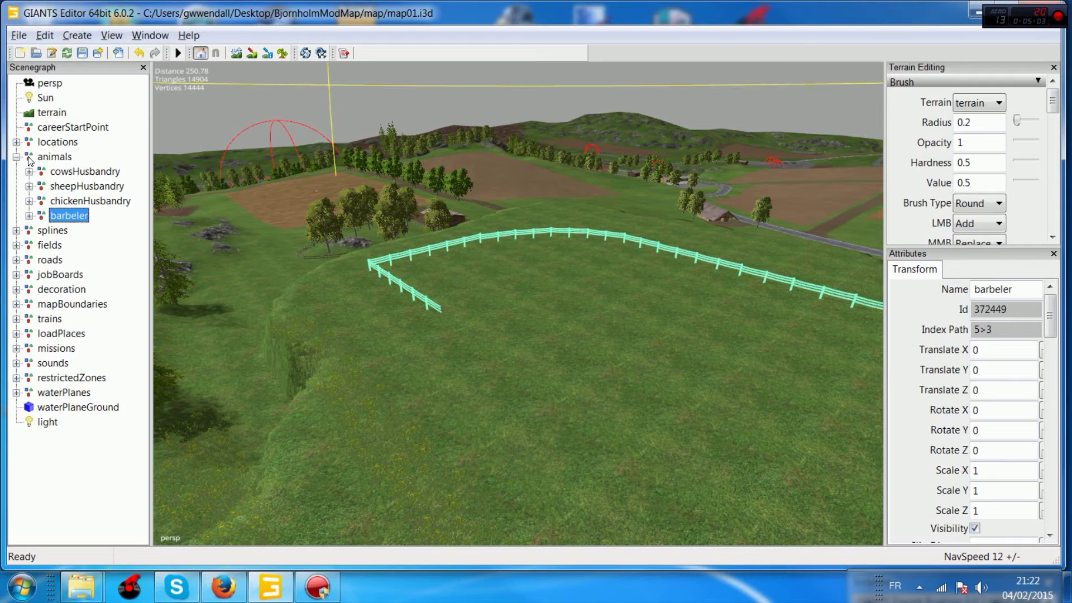
pyautogui.click(17, 158)
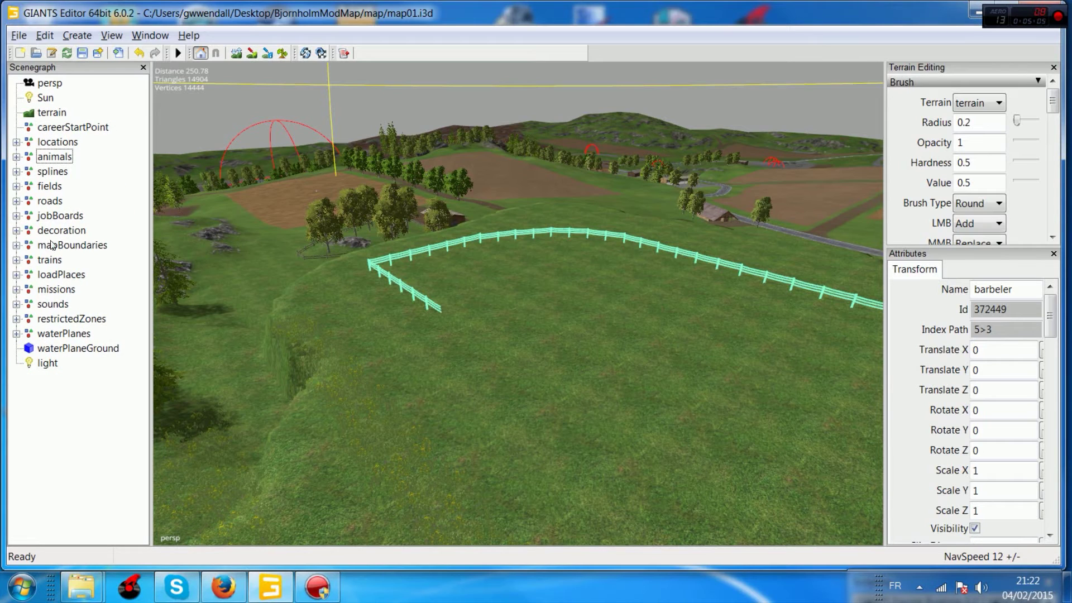
pyautogui.click(534, 400)
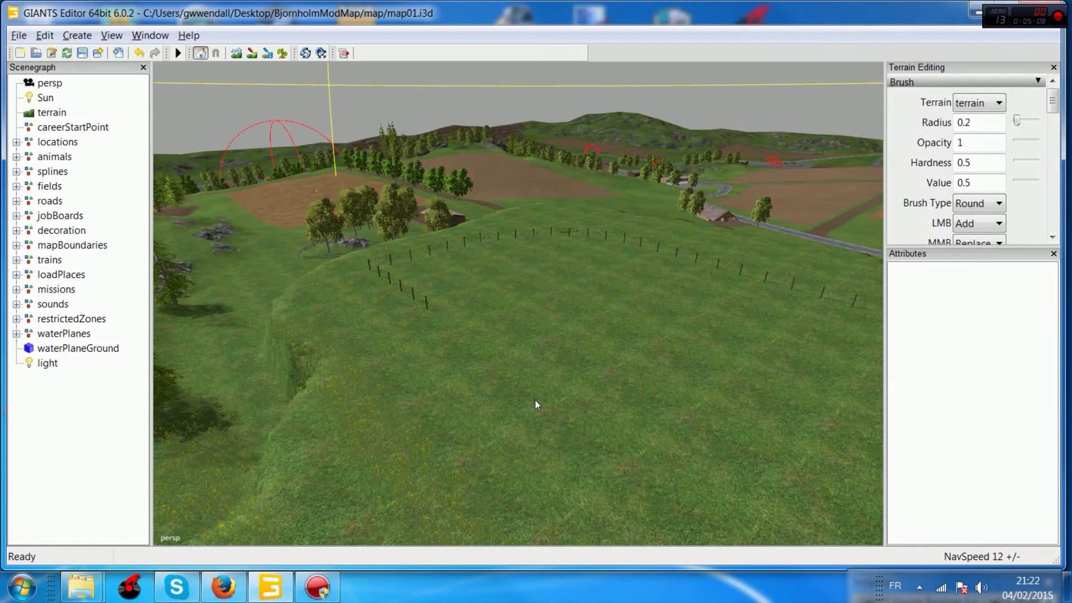
pyautogui.moveTo(535, 400); pyautogui.dragTo(560, 524, button='right')
pyautogui.moveTo(370, 426); pyautogui.dragTo(592, 203, button='right')
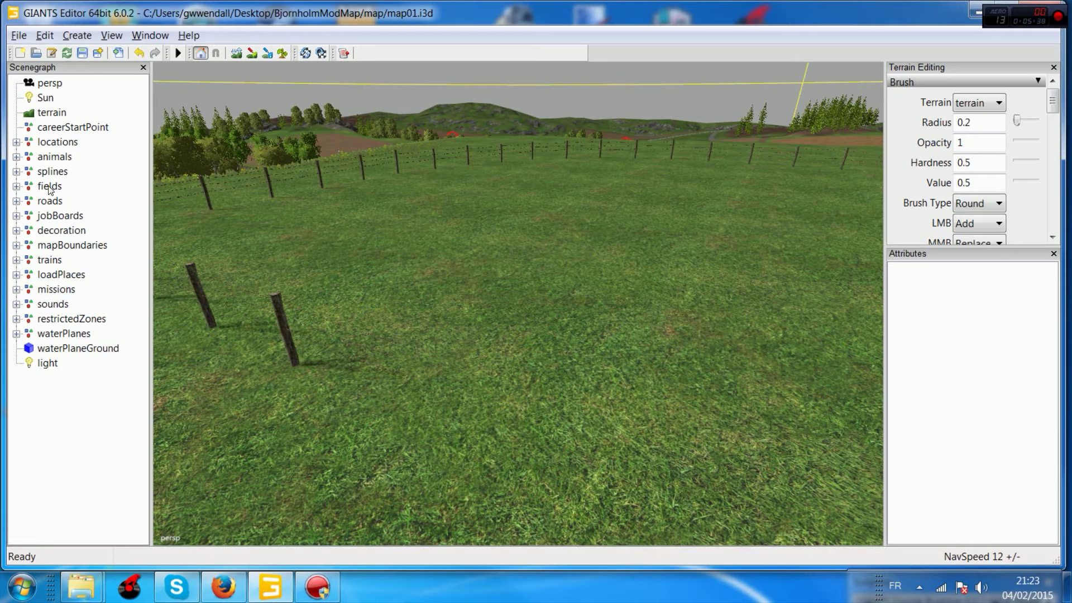
# Step: Expand animals and cowsHusbandry and select the barbeller group to locate it in the scene
pyautogui.click(16, 157)
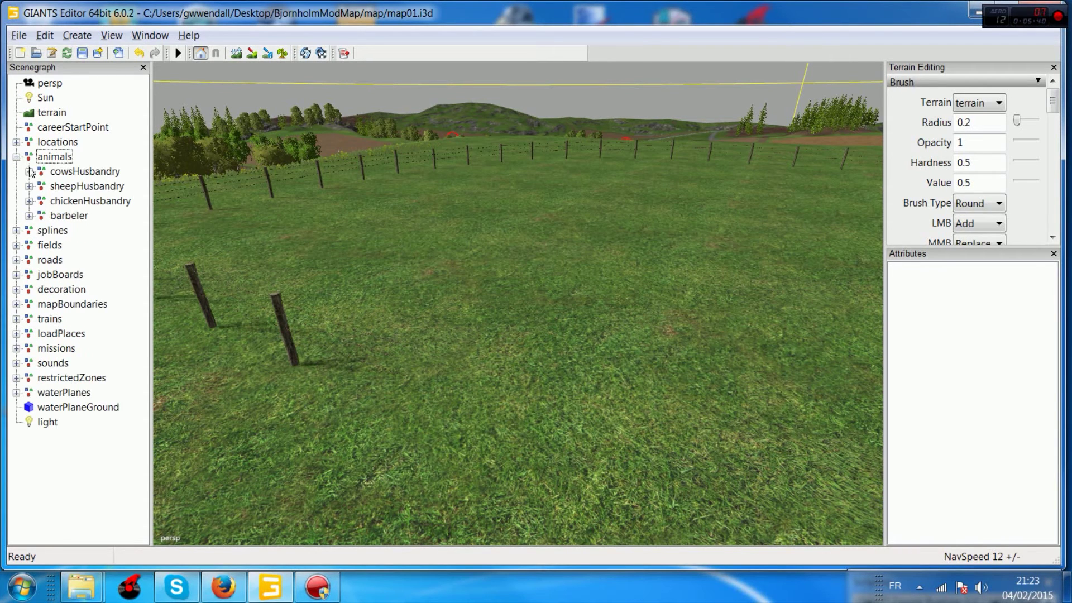
pyautogui.doubleClick(61, 173)
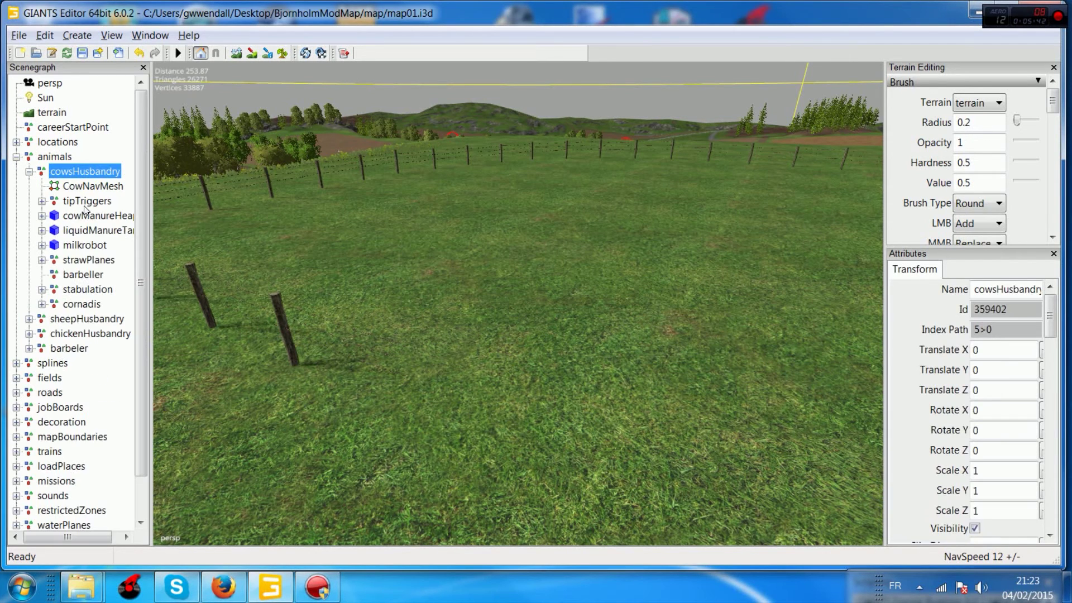
pyautogui.click(97, 276)
pyautogui.moveTo(298, 252)
pyautogui.mouseDown(button='right')
pyautogui.moveTo(356, 240)
pyautogui.moveTo(312, 252)
pyautogui.mouseUp(button='right')
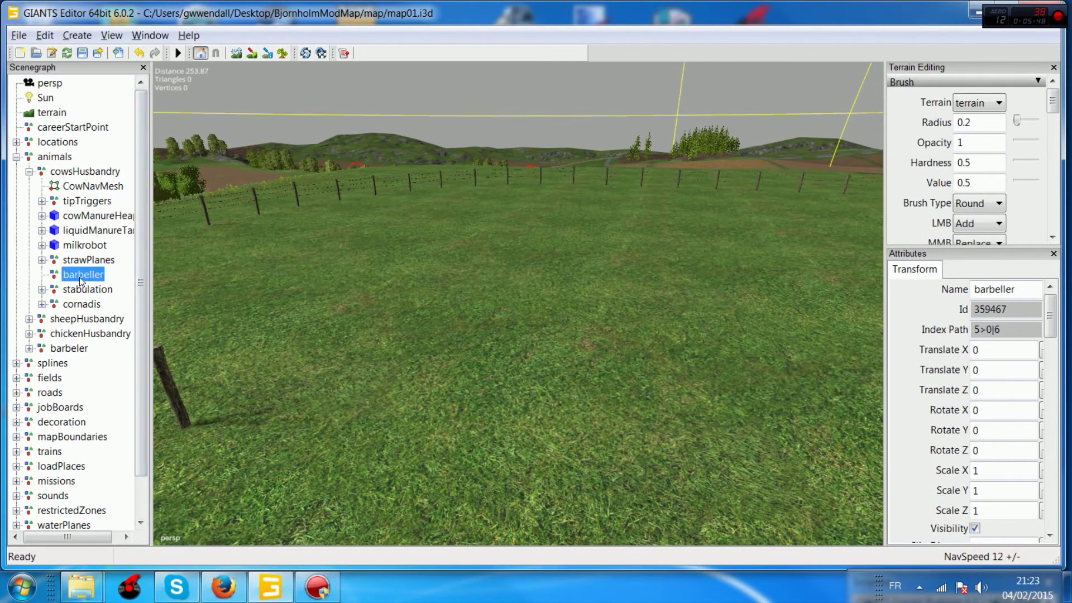
pyautogui.press('f')
pyautogui.moveTo(596, 279); pyautogui.dragTo(279, 296, button='right')
# Step: Locate the cornadis group in the cattle building and undo the accidental shift made to it
pyautogui.click(83, 304)
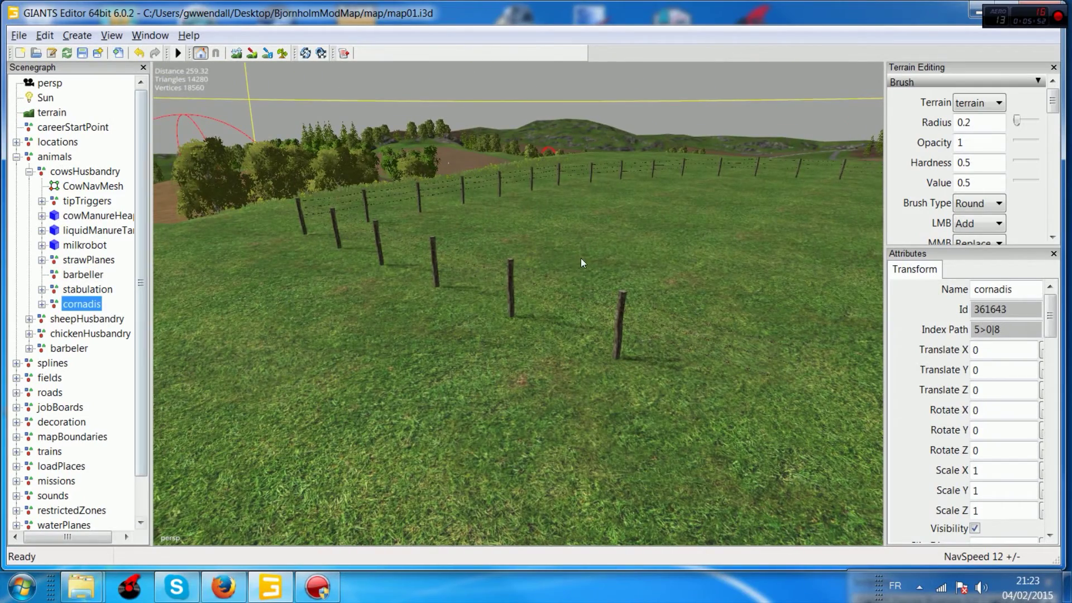
pyautogui.press('f')
pyautogui.moveTo(702, 223); pyautogui.dragTo(740, 471, button='right')
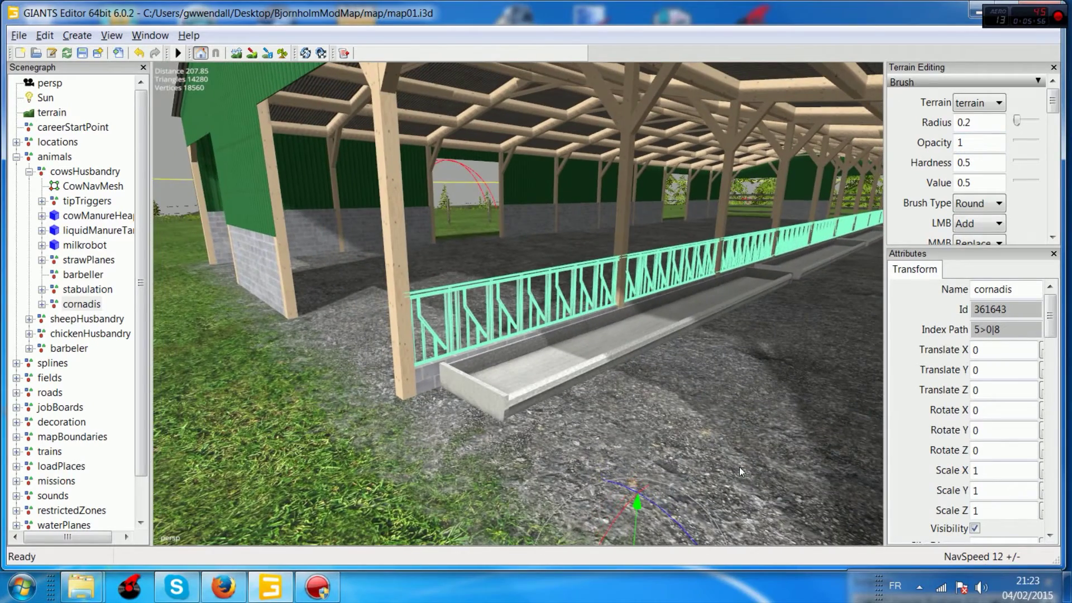
pyautogui.moveTo(633, 525)
pyautogui.mouseDown()
pyautogui.moveTo(636, 503)
pyautogui.moveTo(634, 523)
pyautogui.mouseUp()
pyautogui.hotkey('ctrl', 'z')
pyautogui.moveTo(651, 483); pyautogui.dragTo(394, 322, button='right')
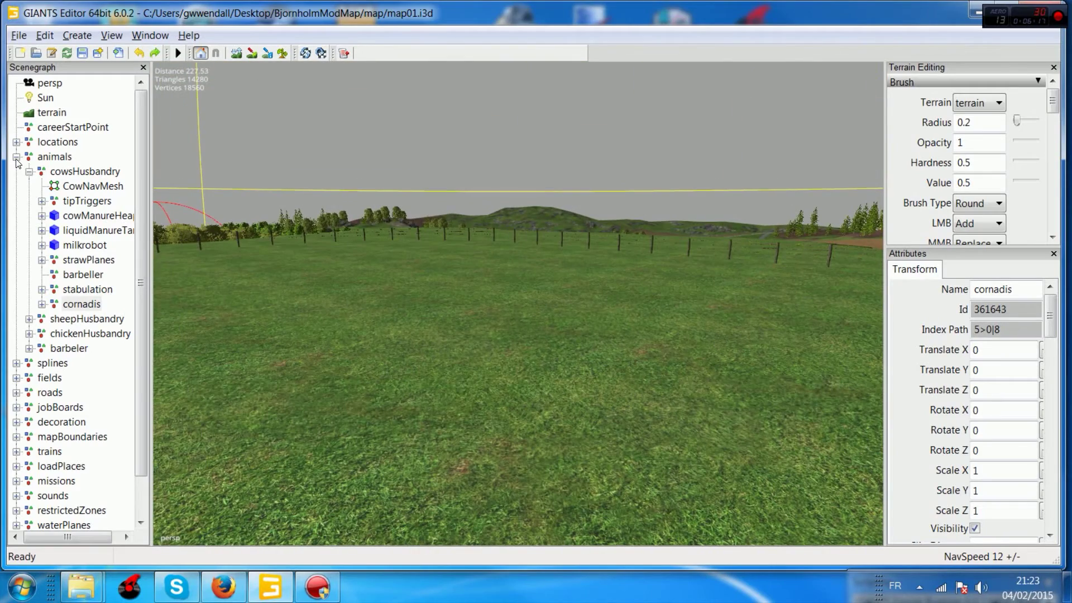
# Step: Collapse animals, then expand sounds and splines to check the waterfallSound and pedestrianSplines entries
pyautogui.click(17, 158)
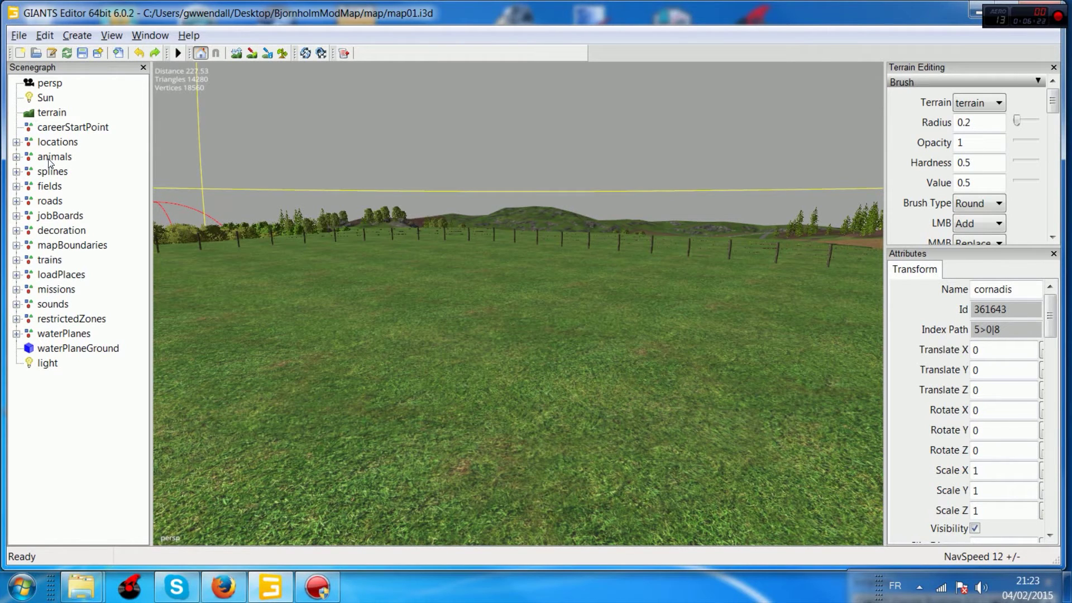
pyautogui.click(17, 304)
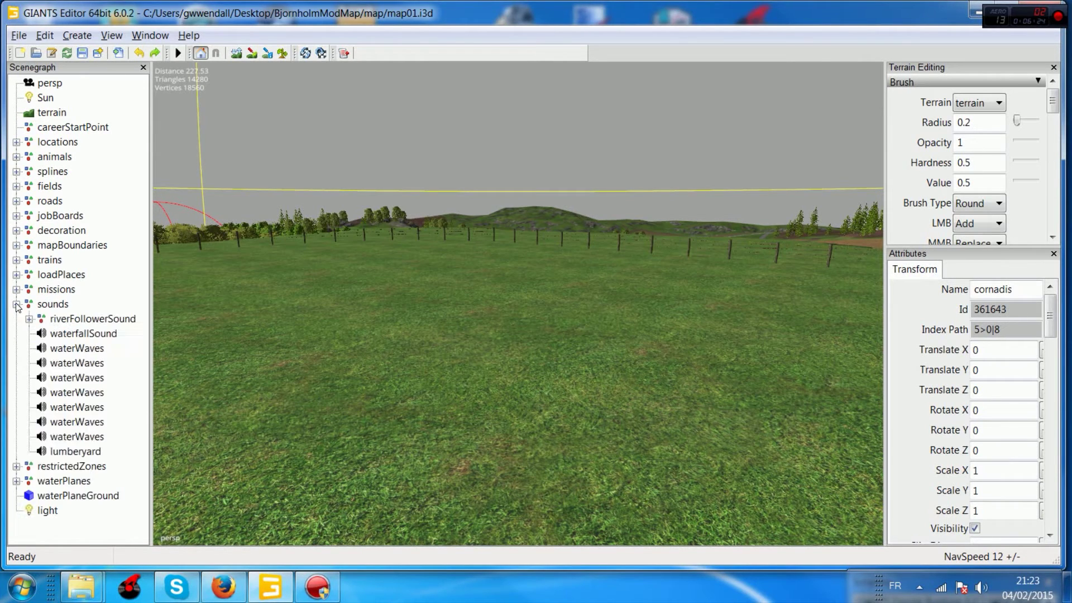
pyautogui.click(71, 320)
pyautogui.click(76, 334)
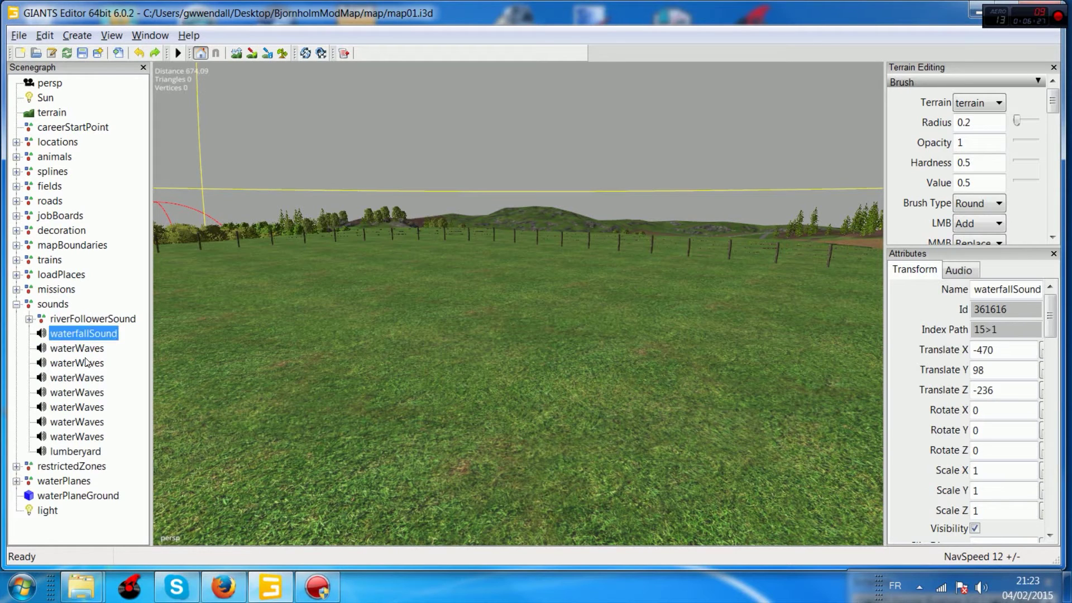
pyautogui.click(16, 172)
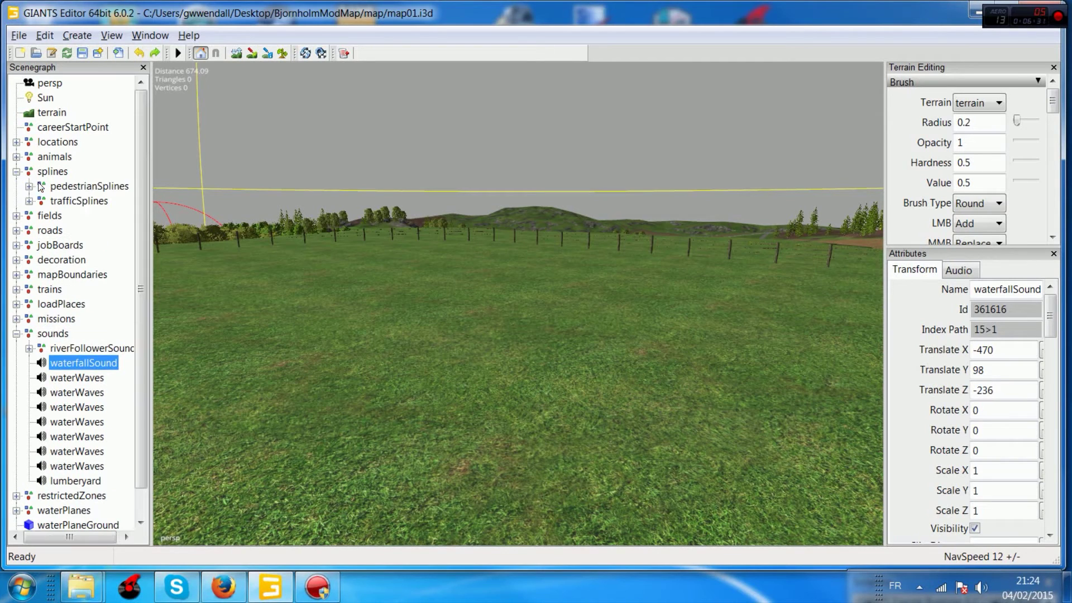
pyautogui.click(70, 187)
pyautogui.press('f')
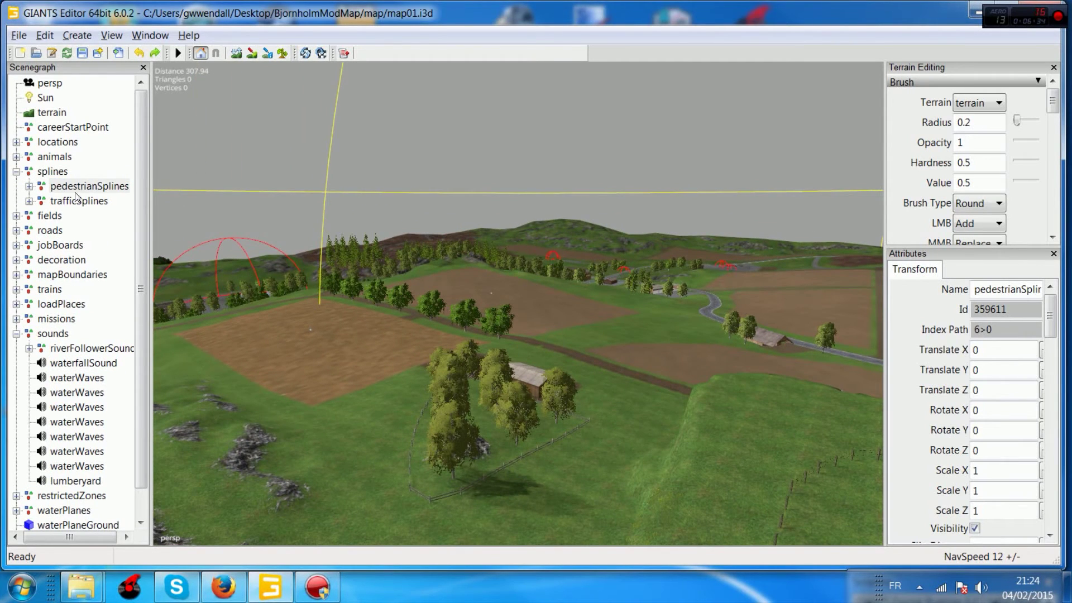
# Step: Expand trafficSplines, examine the splineMill01 traffic path along the village road, and return to the fenced pasture
pyautogui.click(29, 201)
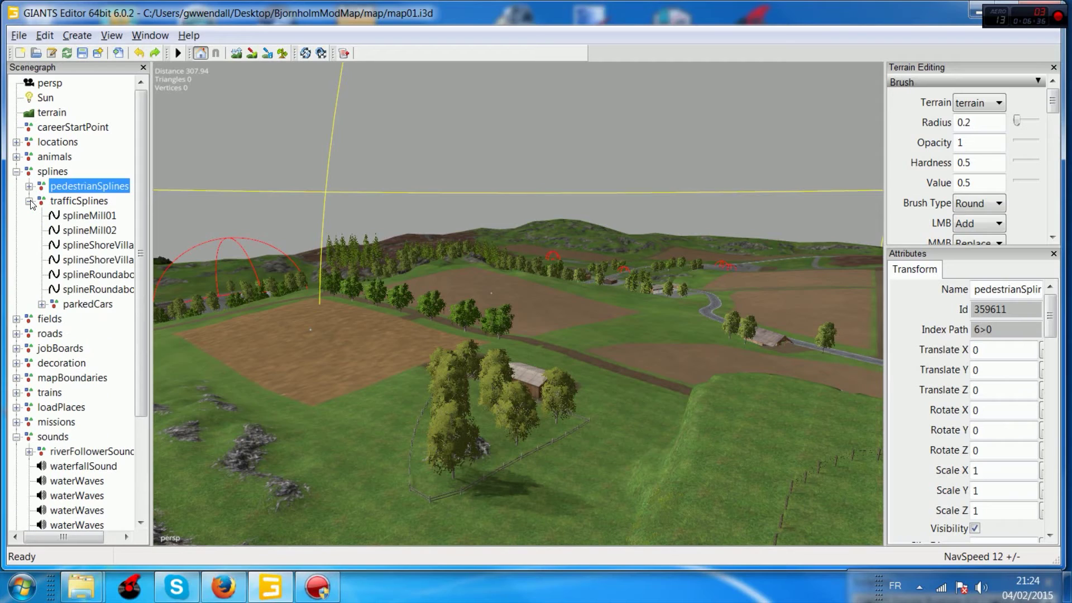
pyautogui.click(83, 216)
pyautogui.press('f')
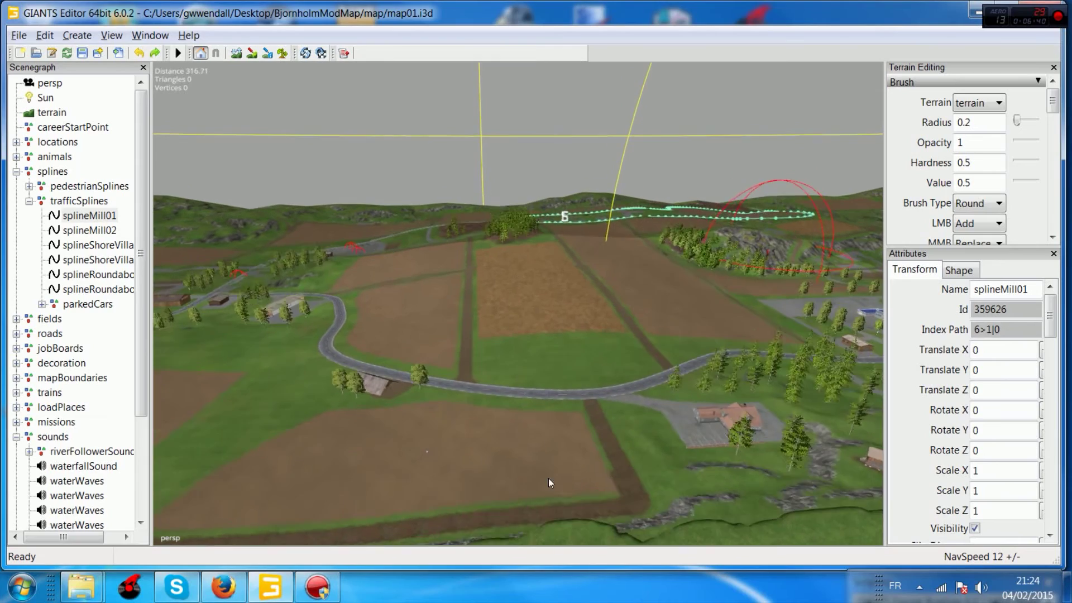
pyautogui.scroll(10, 550, 483)
pyautogui.moveTo(629, 254); pyautogui.dragTo(533, 313, button='right')
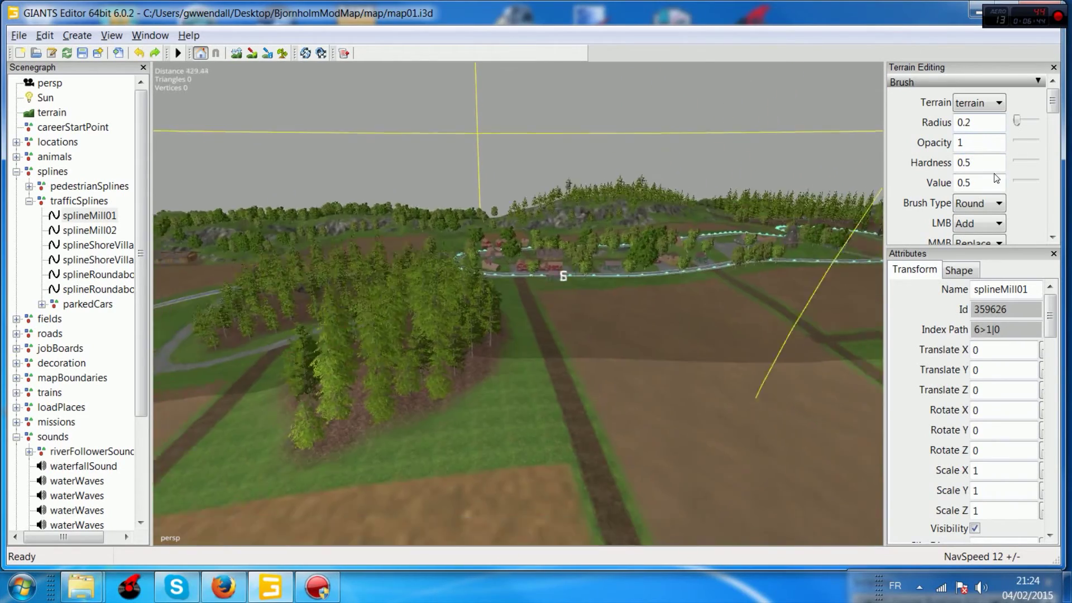
pyautogui.press('w')
pyautogui.moveTo(751, 236); pyautogui.dragTo(414, 407, button='right')
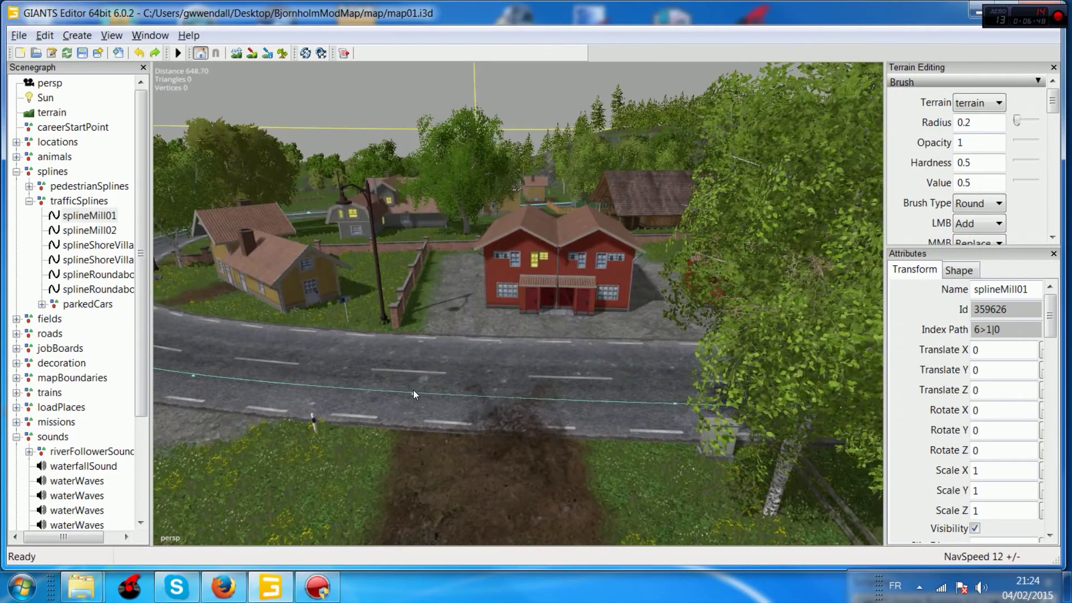
pyautogui.press('w')
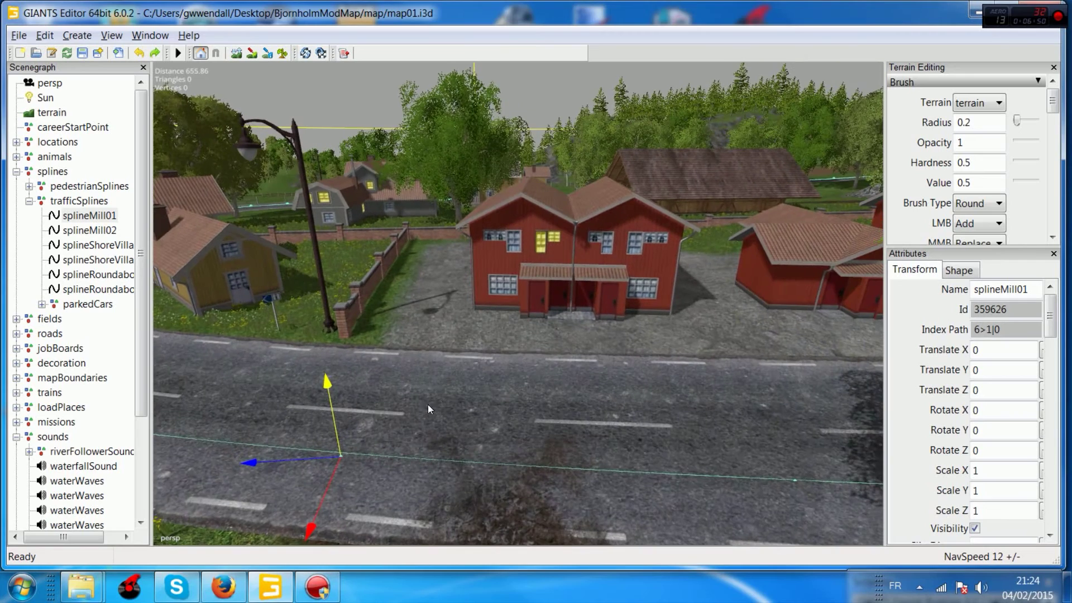
pyautogui.moveTo(334, 446); pyautogui.dragTo(455, 295)
pyautogui.moveTo(455, 296); pyautogui.dragTo(696, 434, button='right')
pyautogui.moveTo(619, 435); pyautogui.dragTo(545, 434, button='middle')
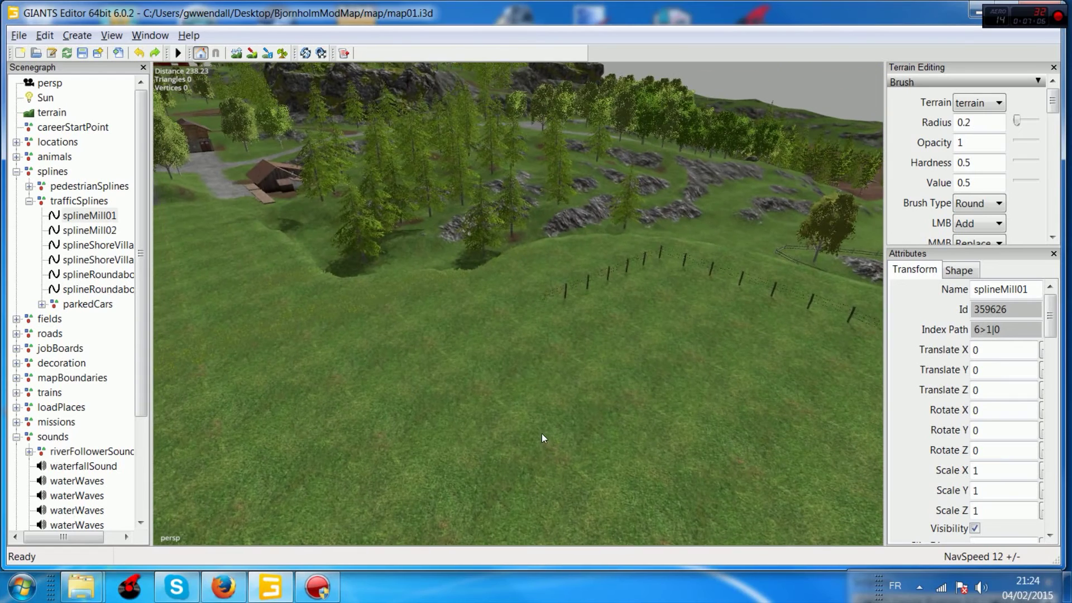